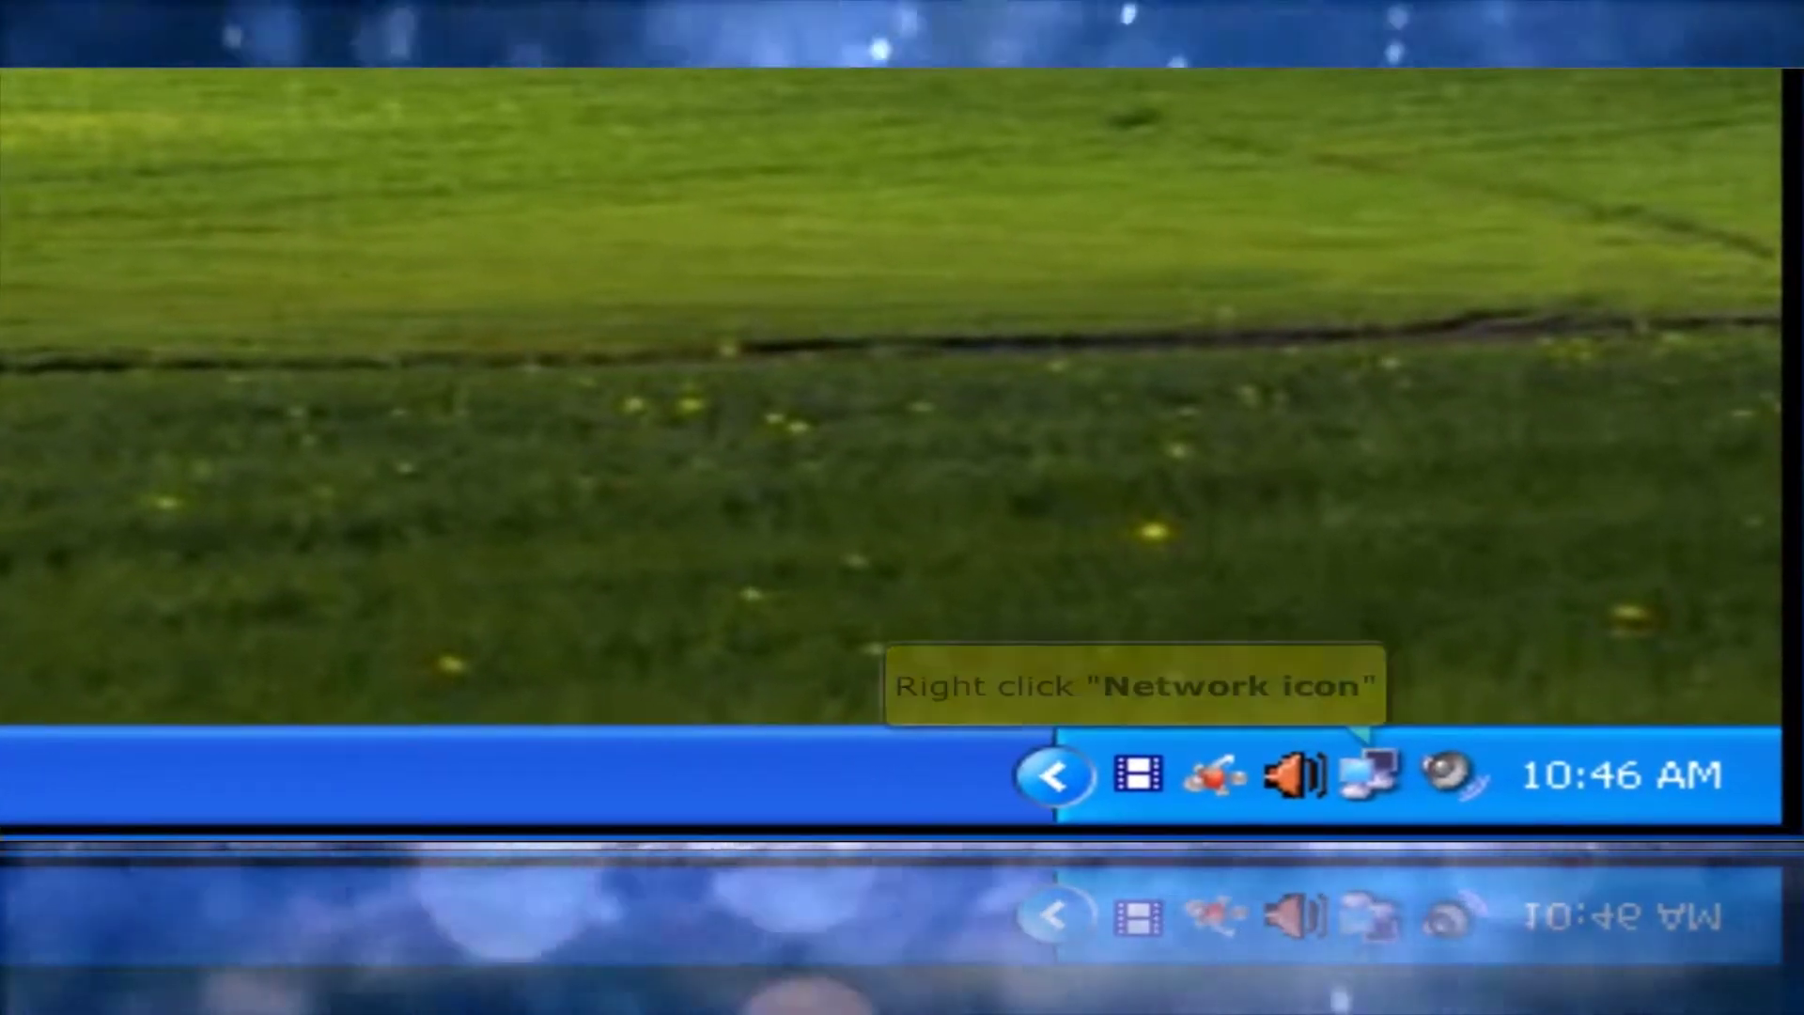
Open Network Connections from the network tray icon's shortcut menu
right_click(1412, 799)
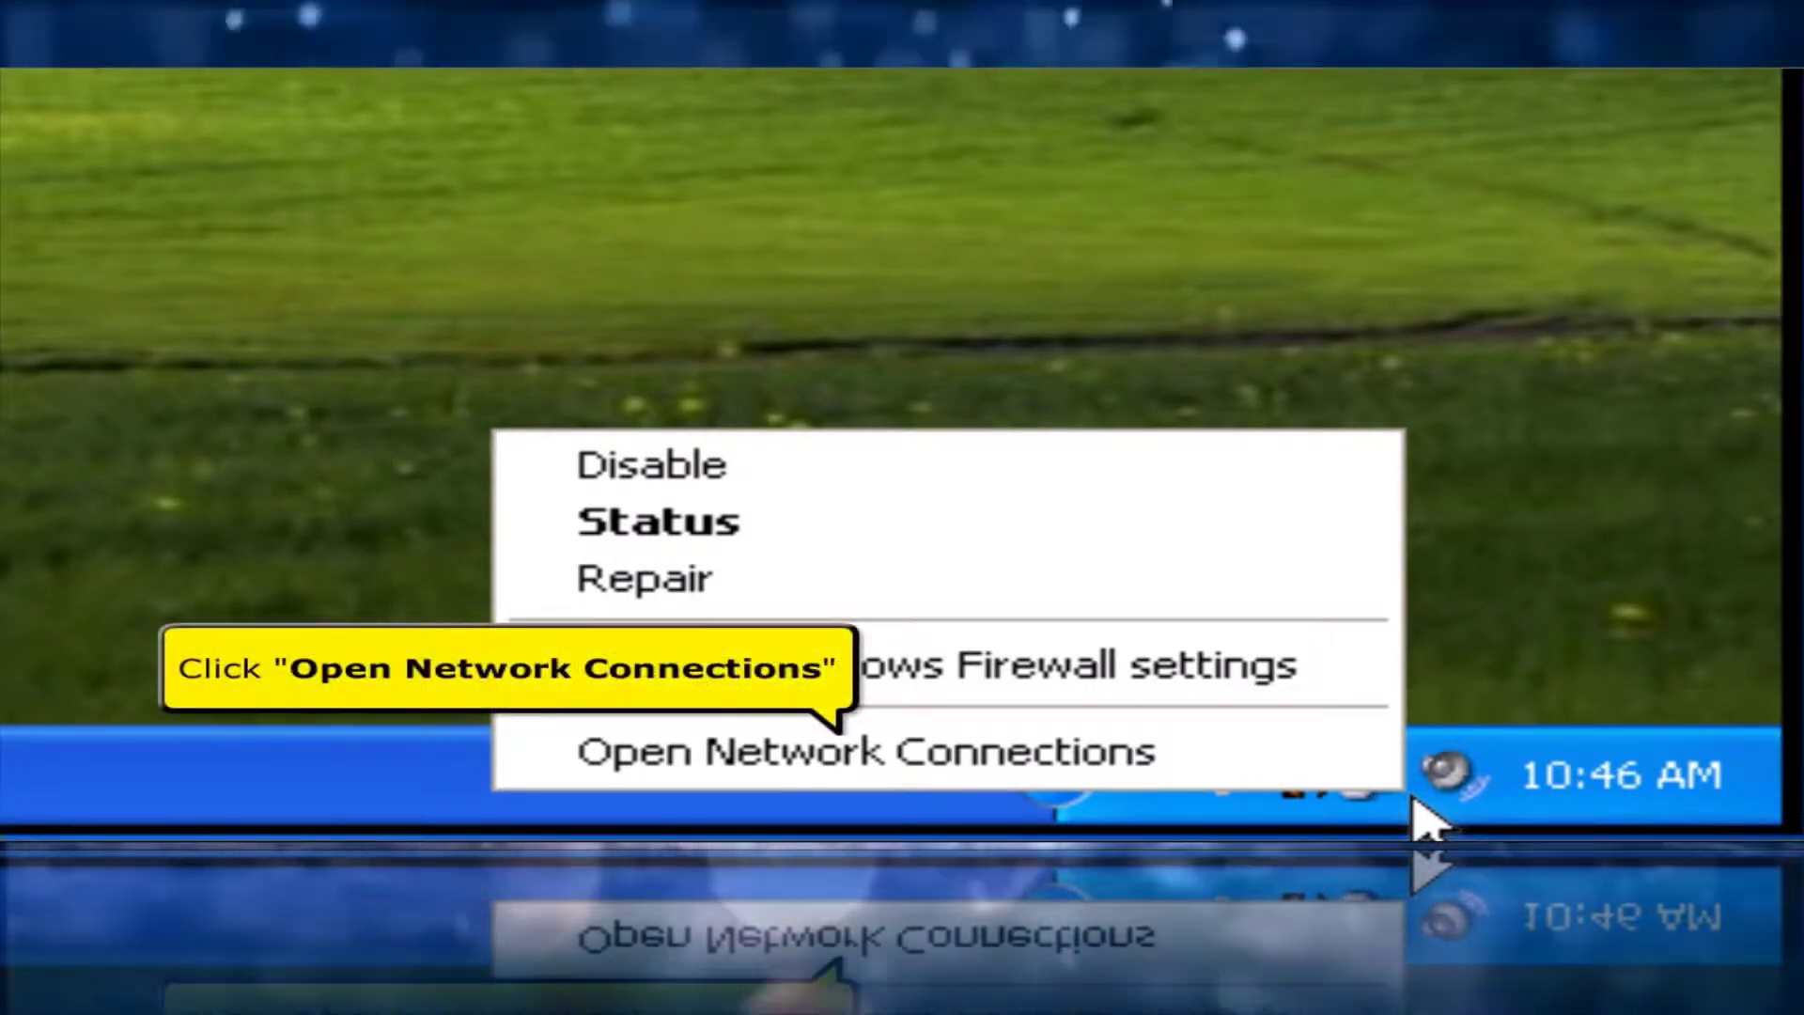
left_click(1311, 766)
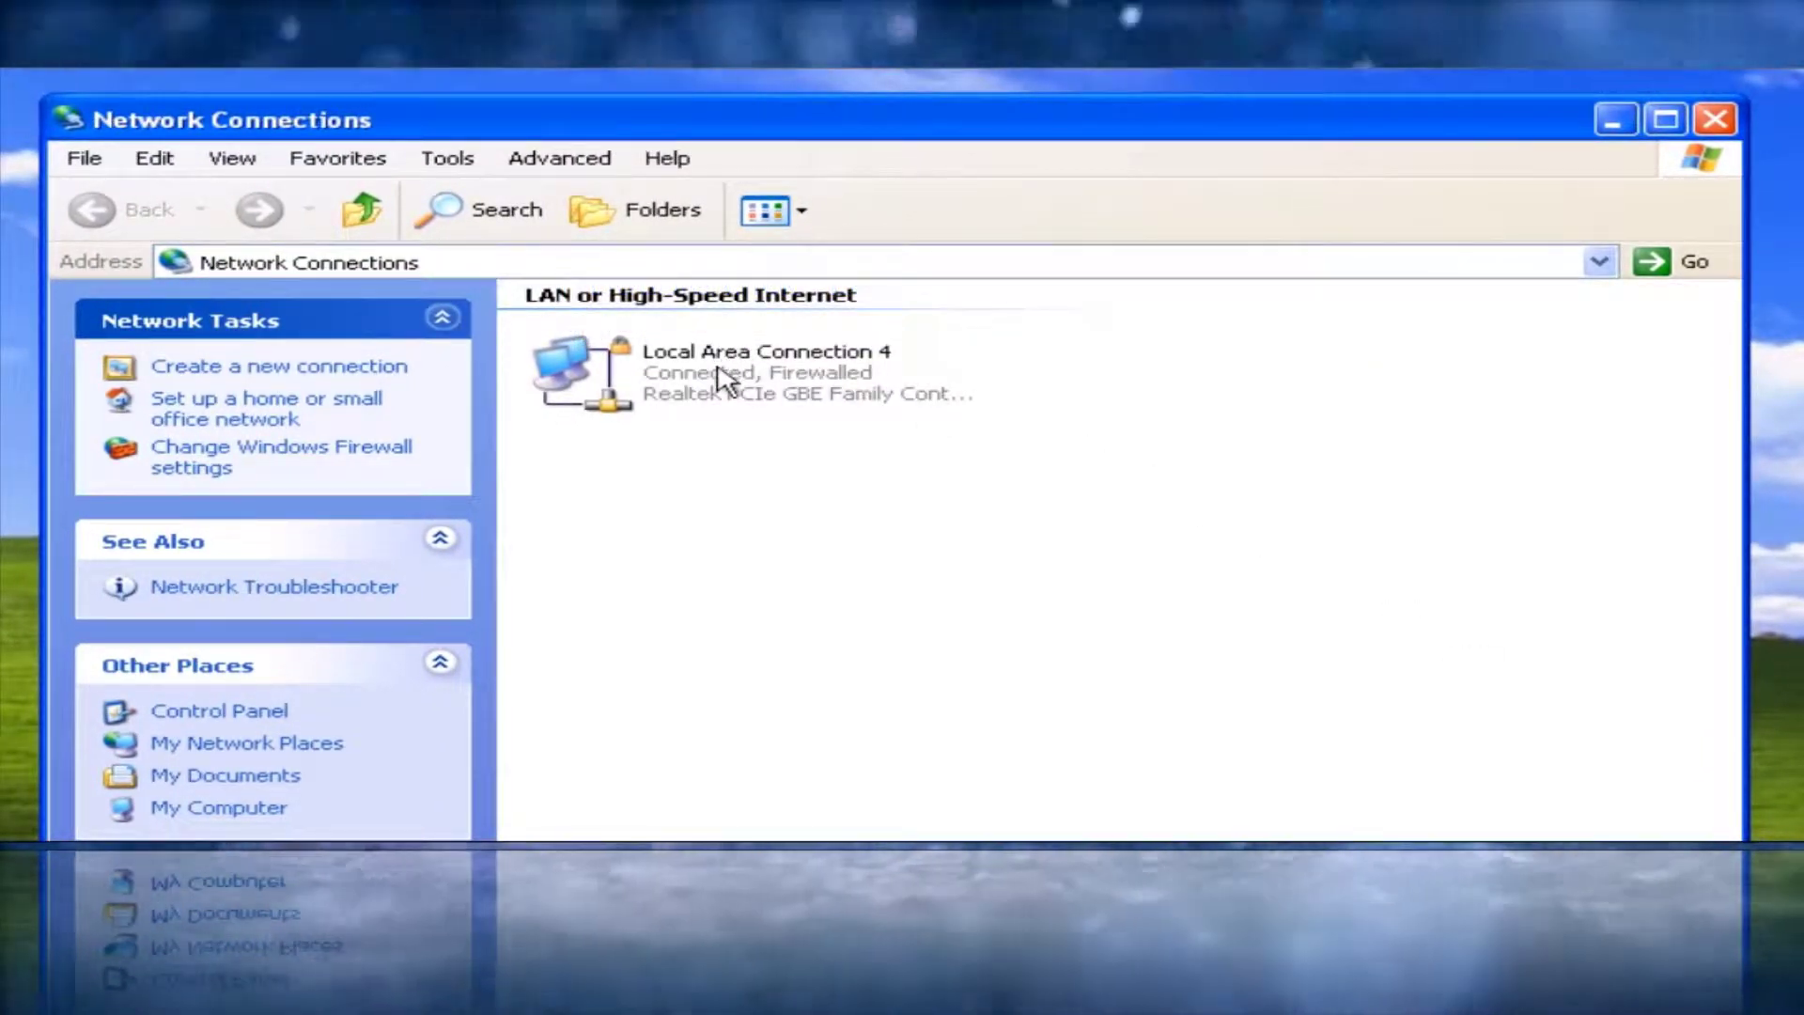
Check that Local Area Connection 4's TCP/IP gets IP and DNS addresses automatically, then close its properties
double_click(719, 370)
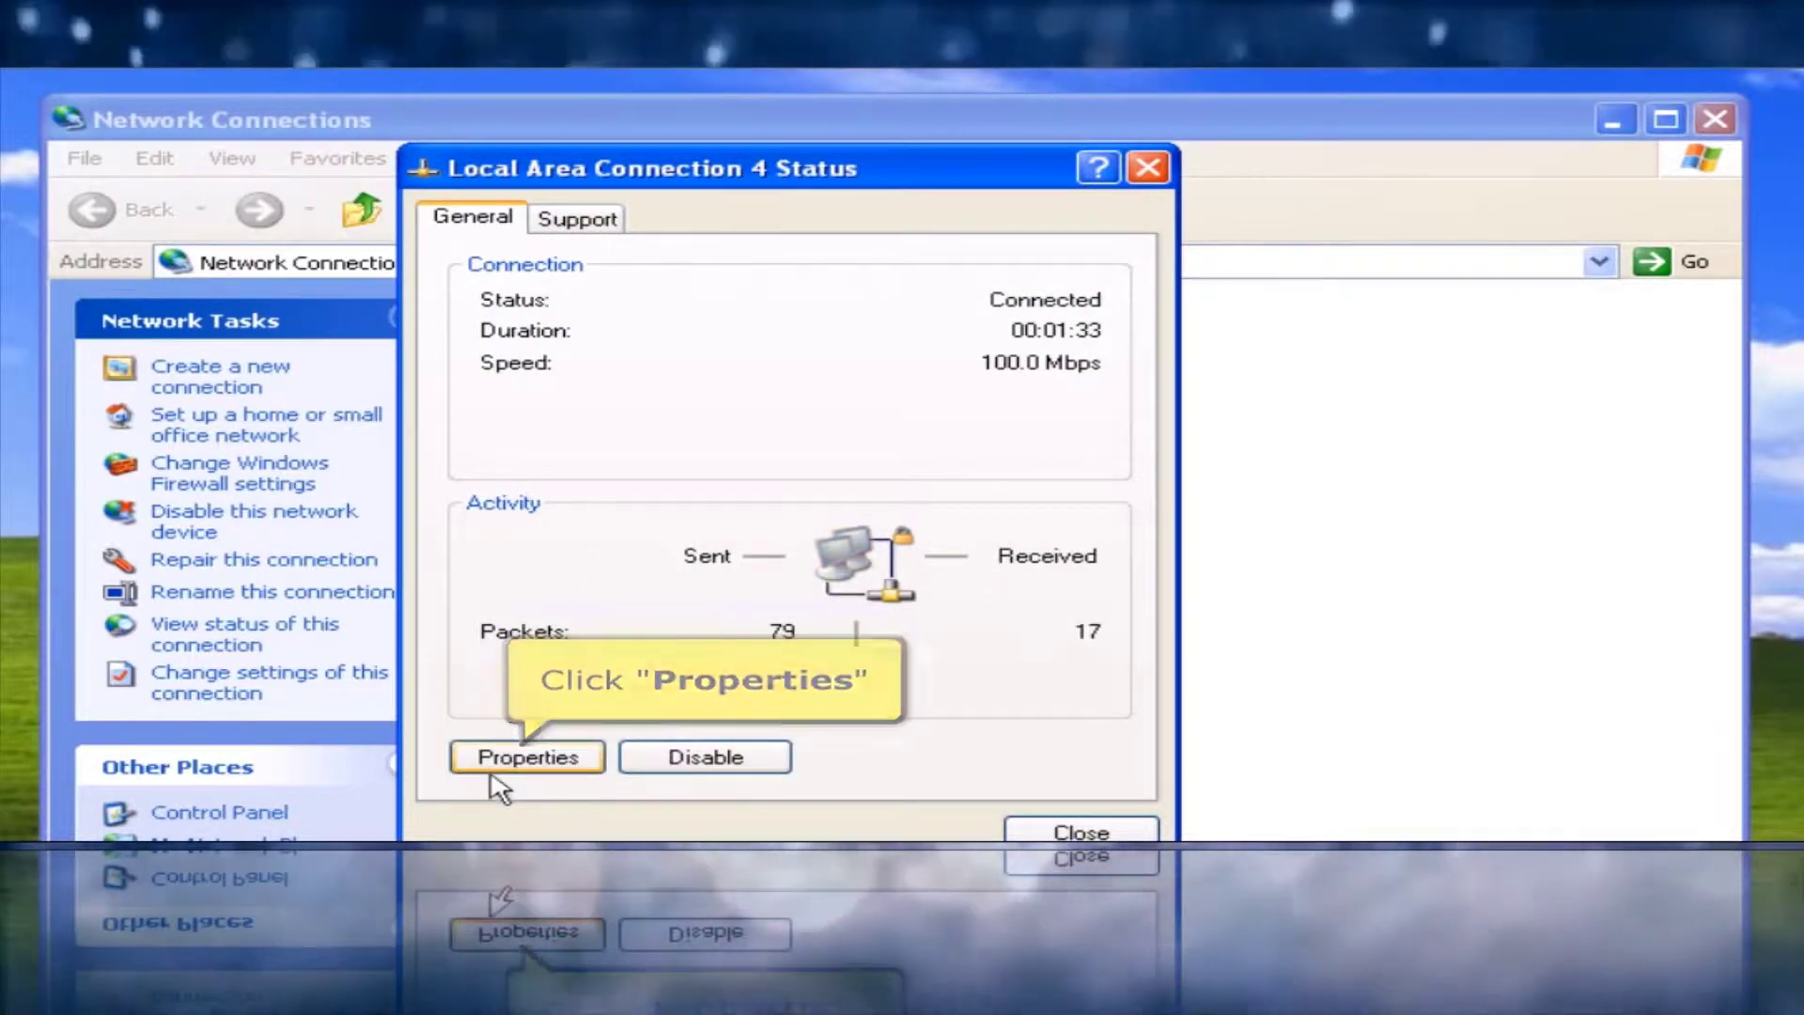
left_click(493, 768)
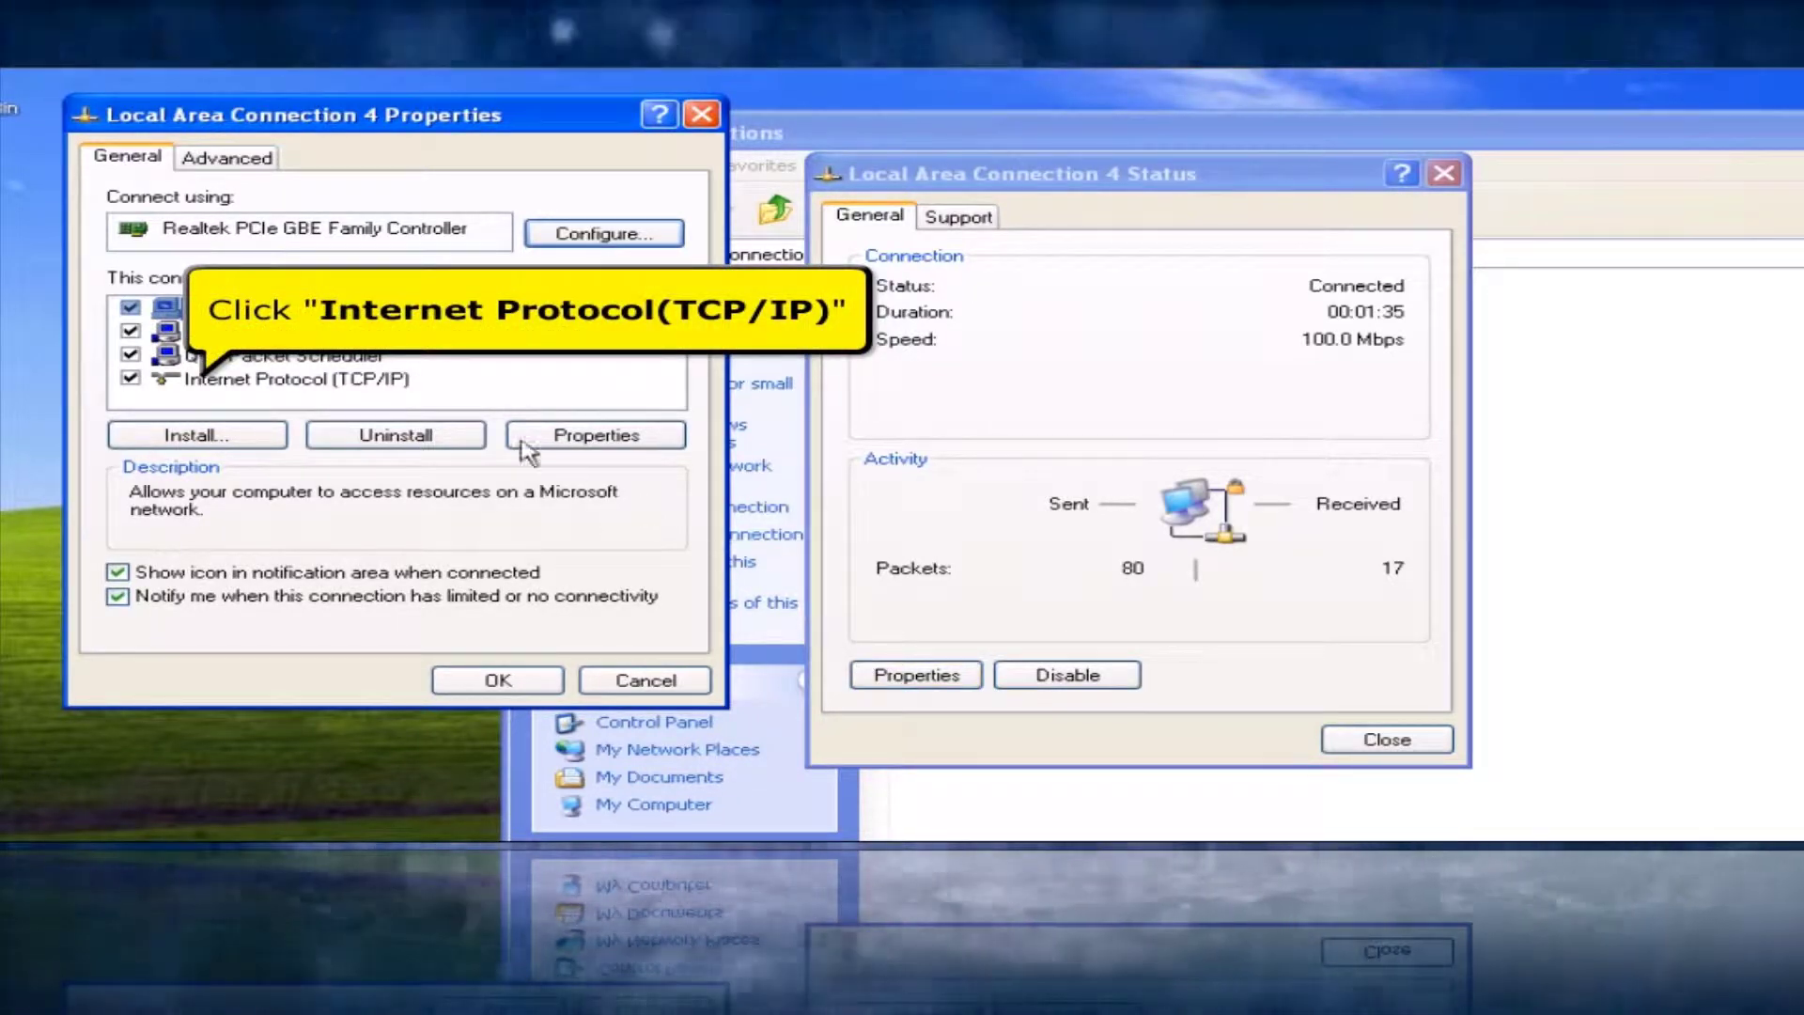
left_click(391, 382)
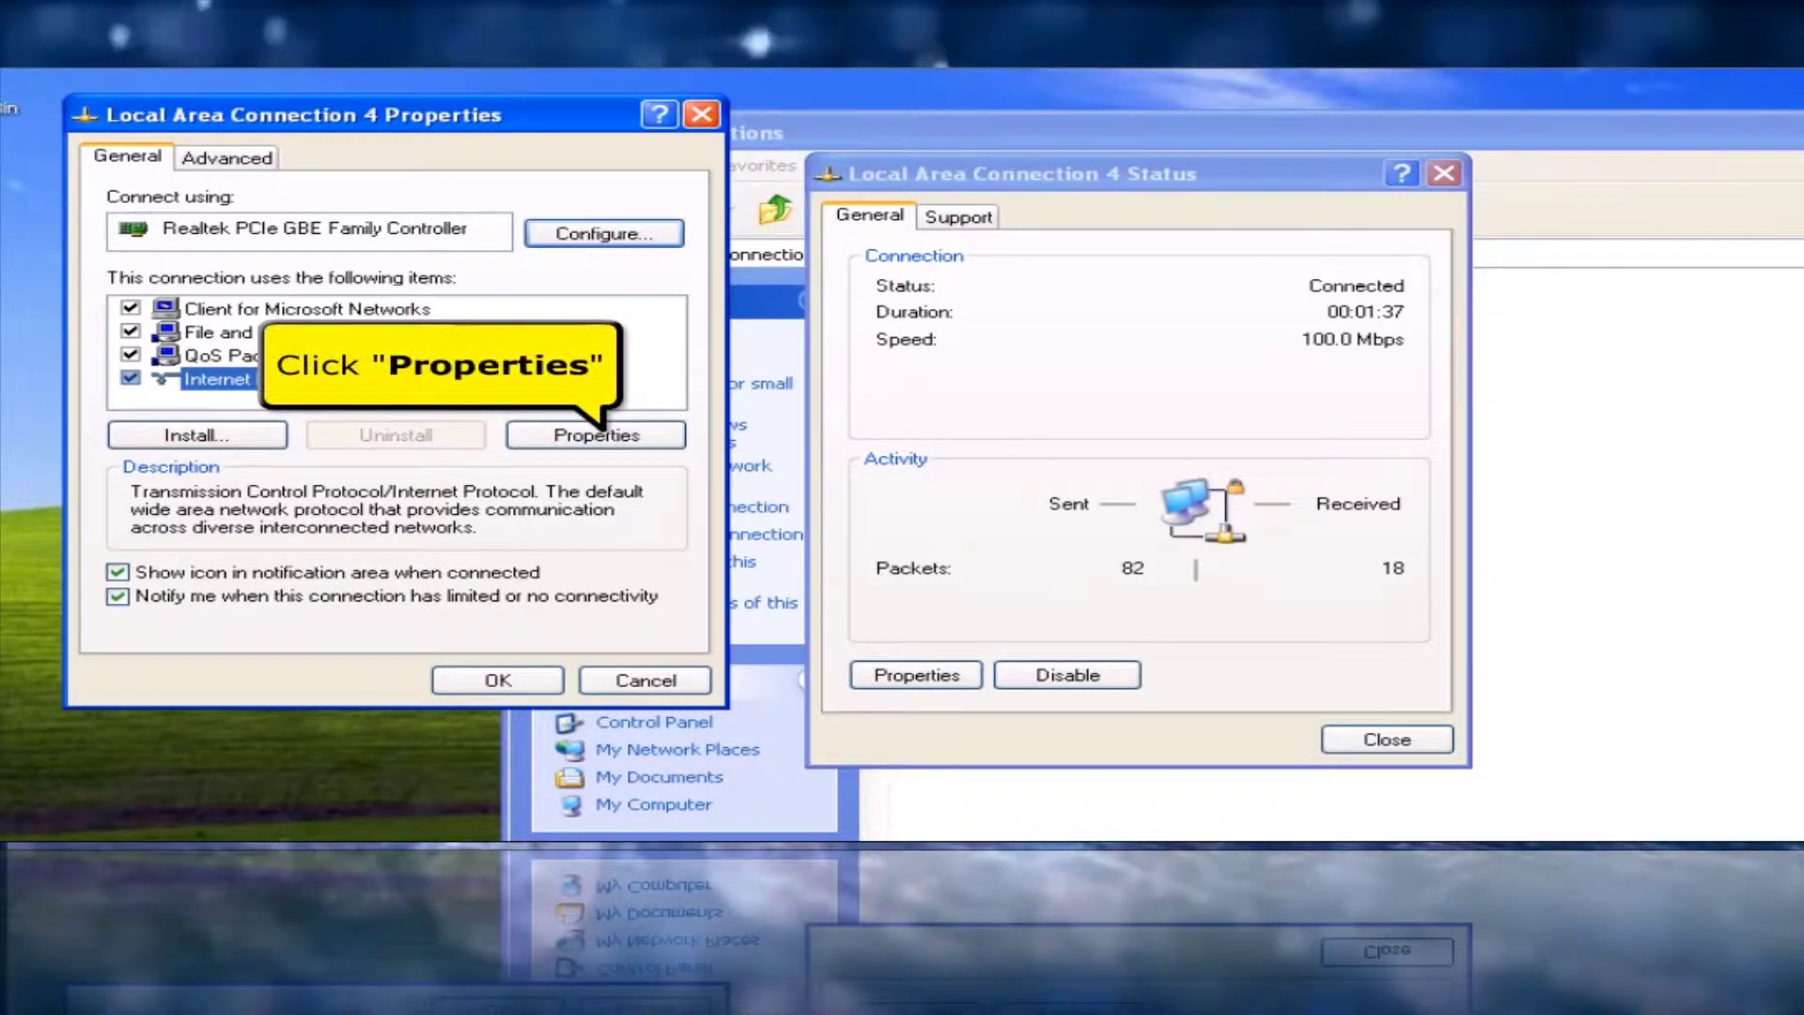
left_click(540, 438)
left_click(540, 438)
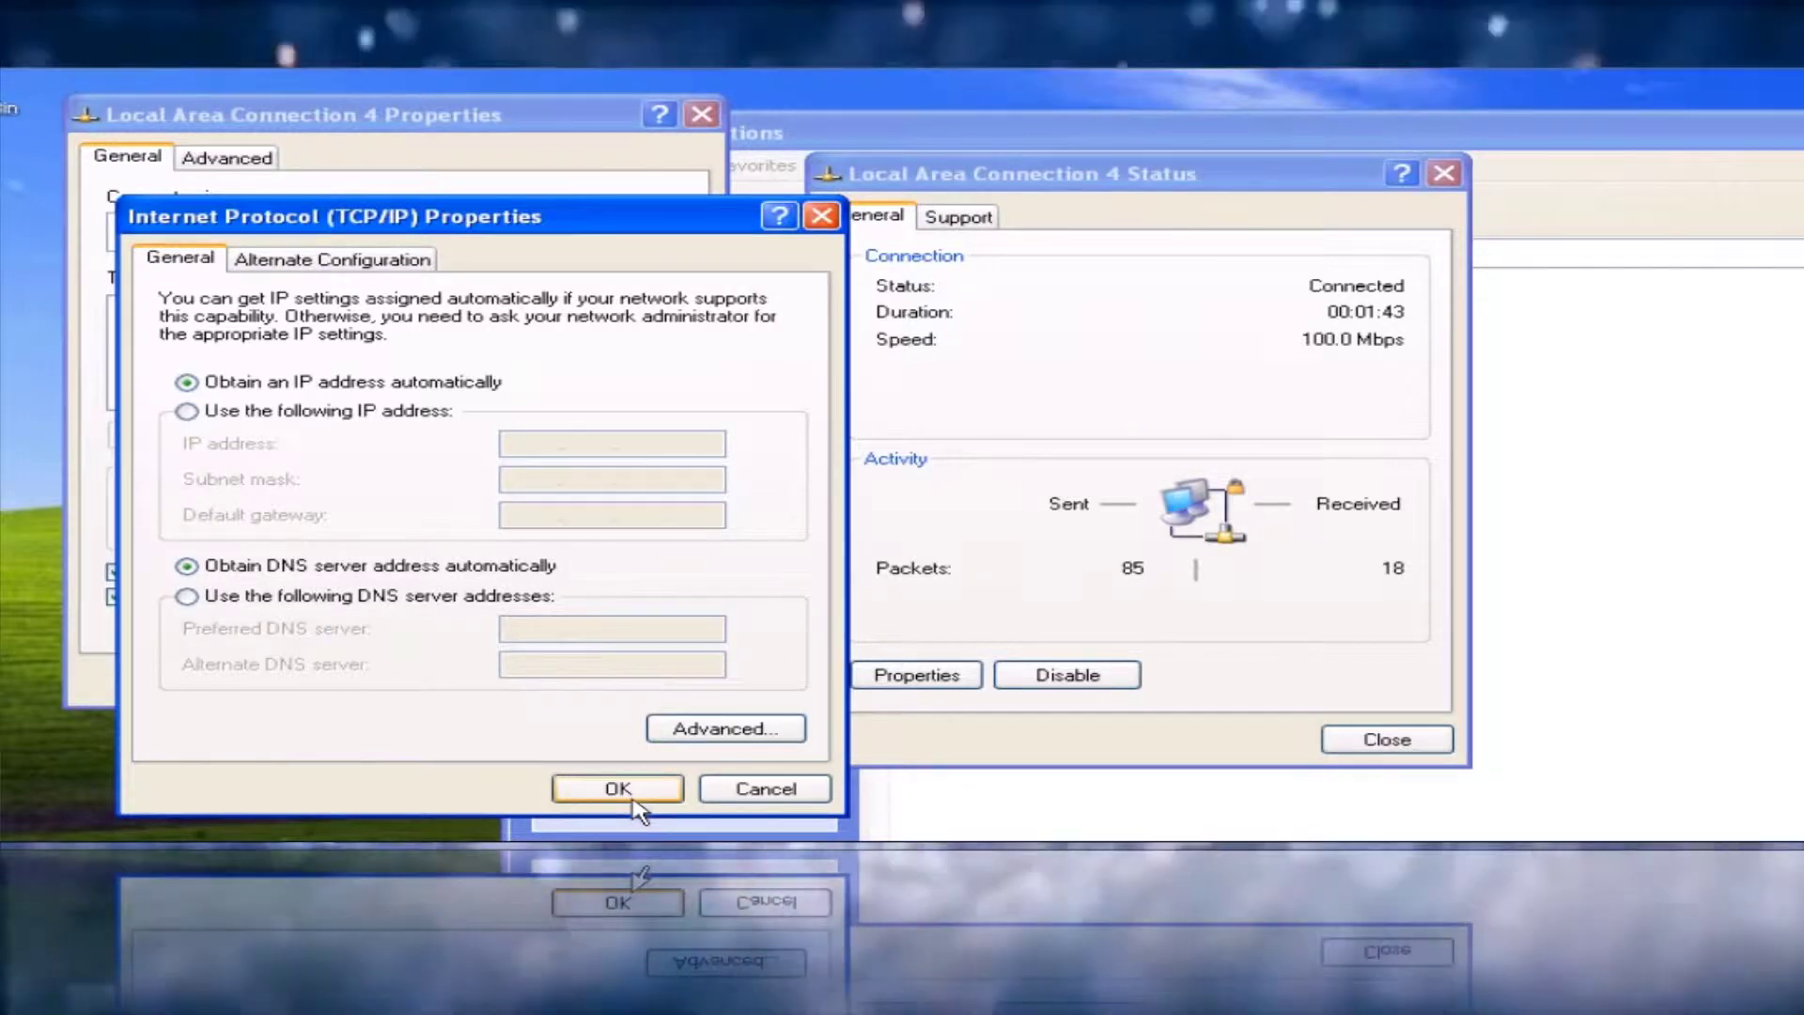
left_click(631, 796)
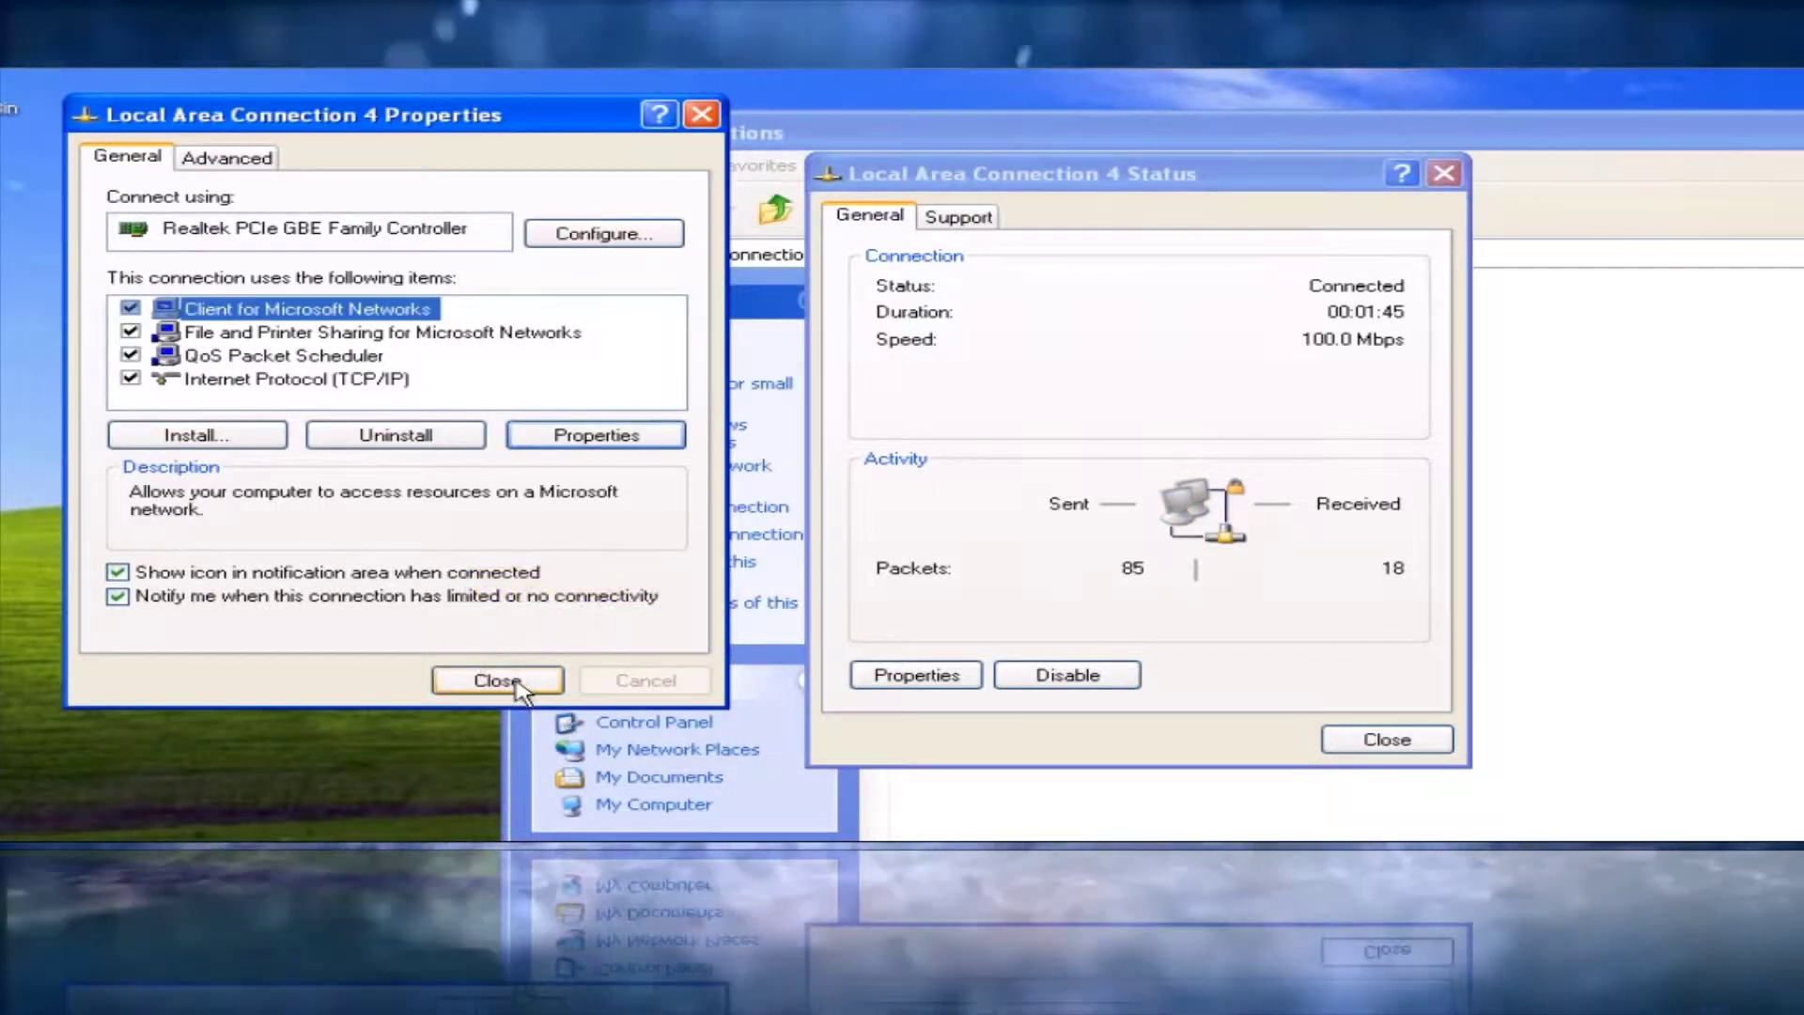
left_click(516, 684)
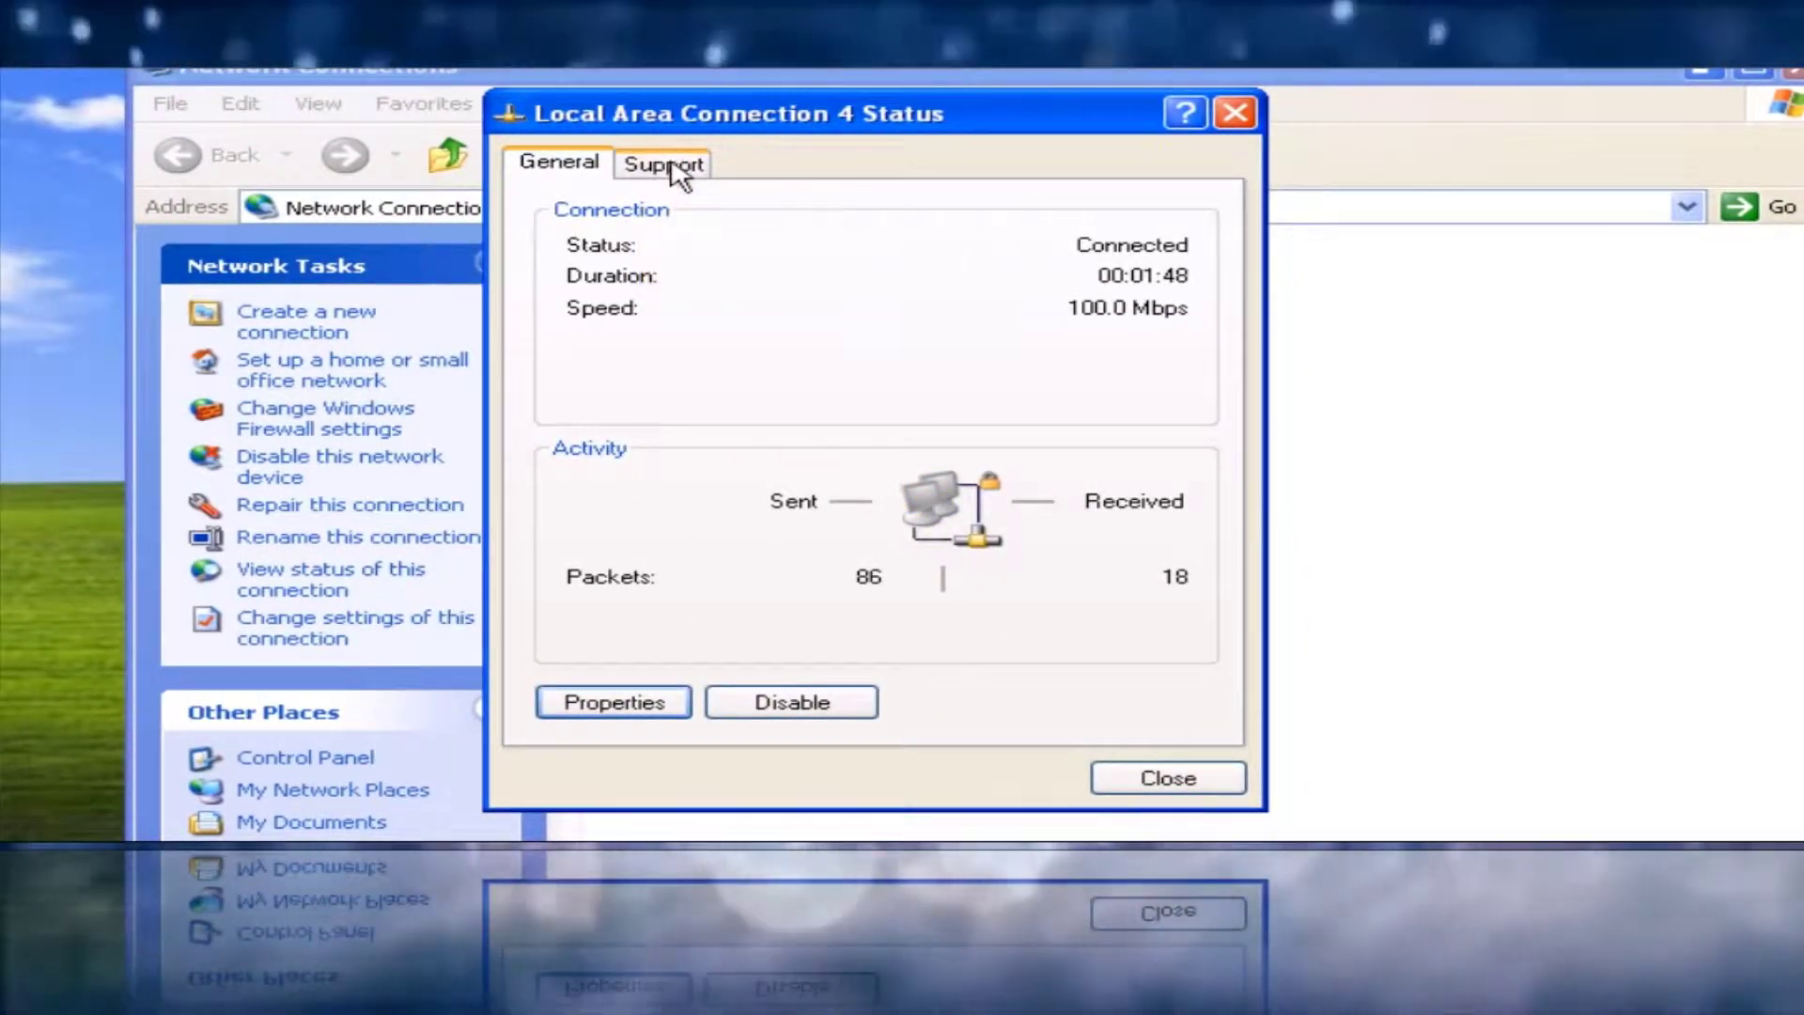
Read the connection details on the Support tab, noting gateway 192.168.10.1, then close the status window
left_click(674, 168)
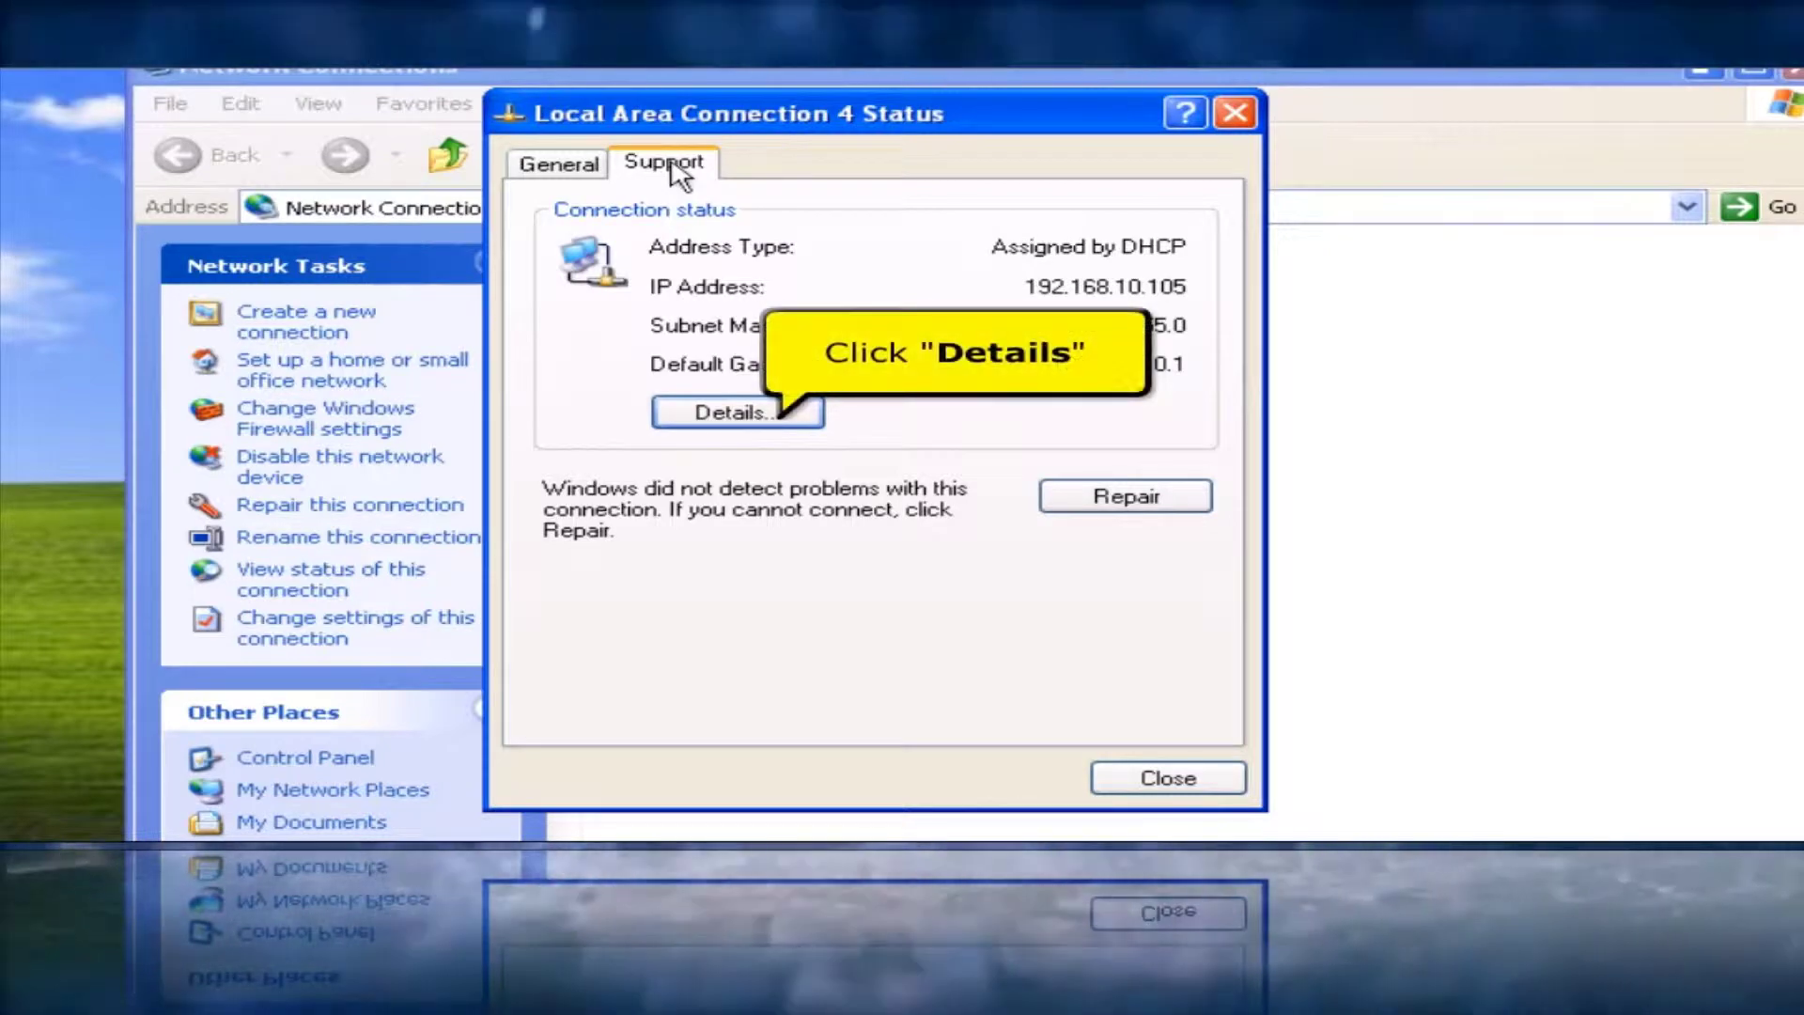
left_click(723, 412)
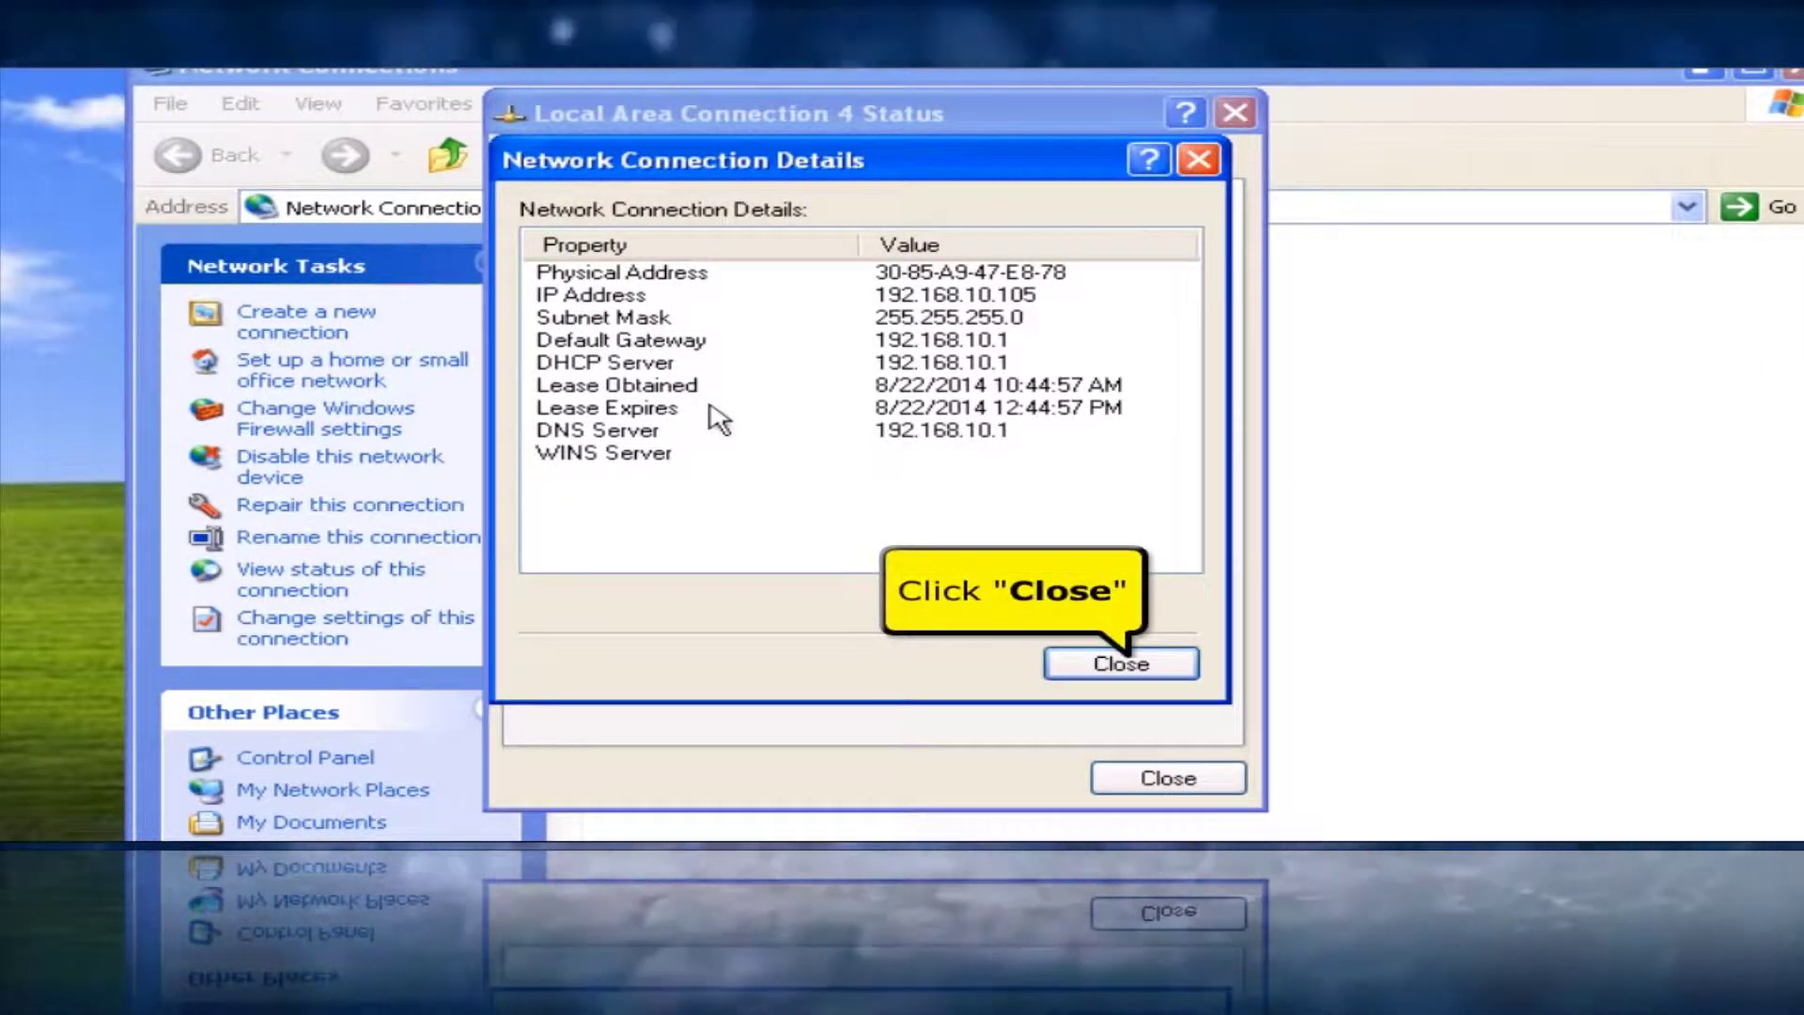
left_click(1085, 663)
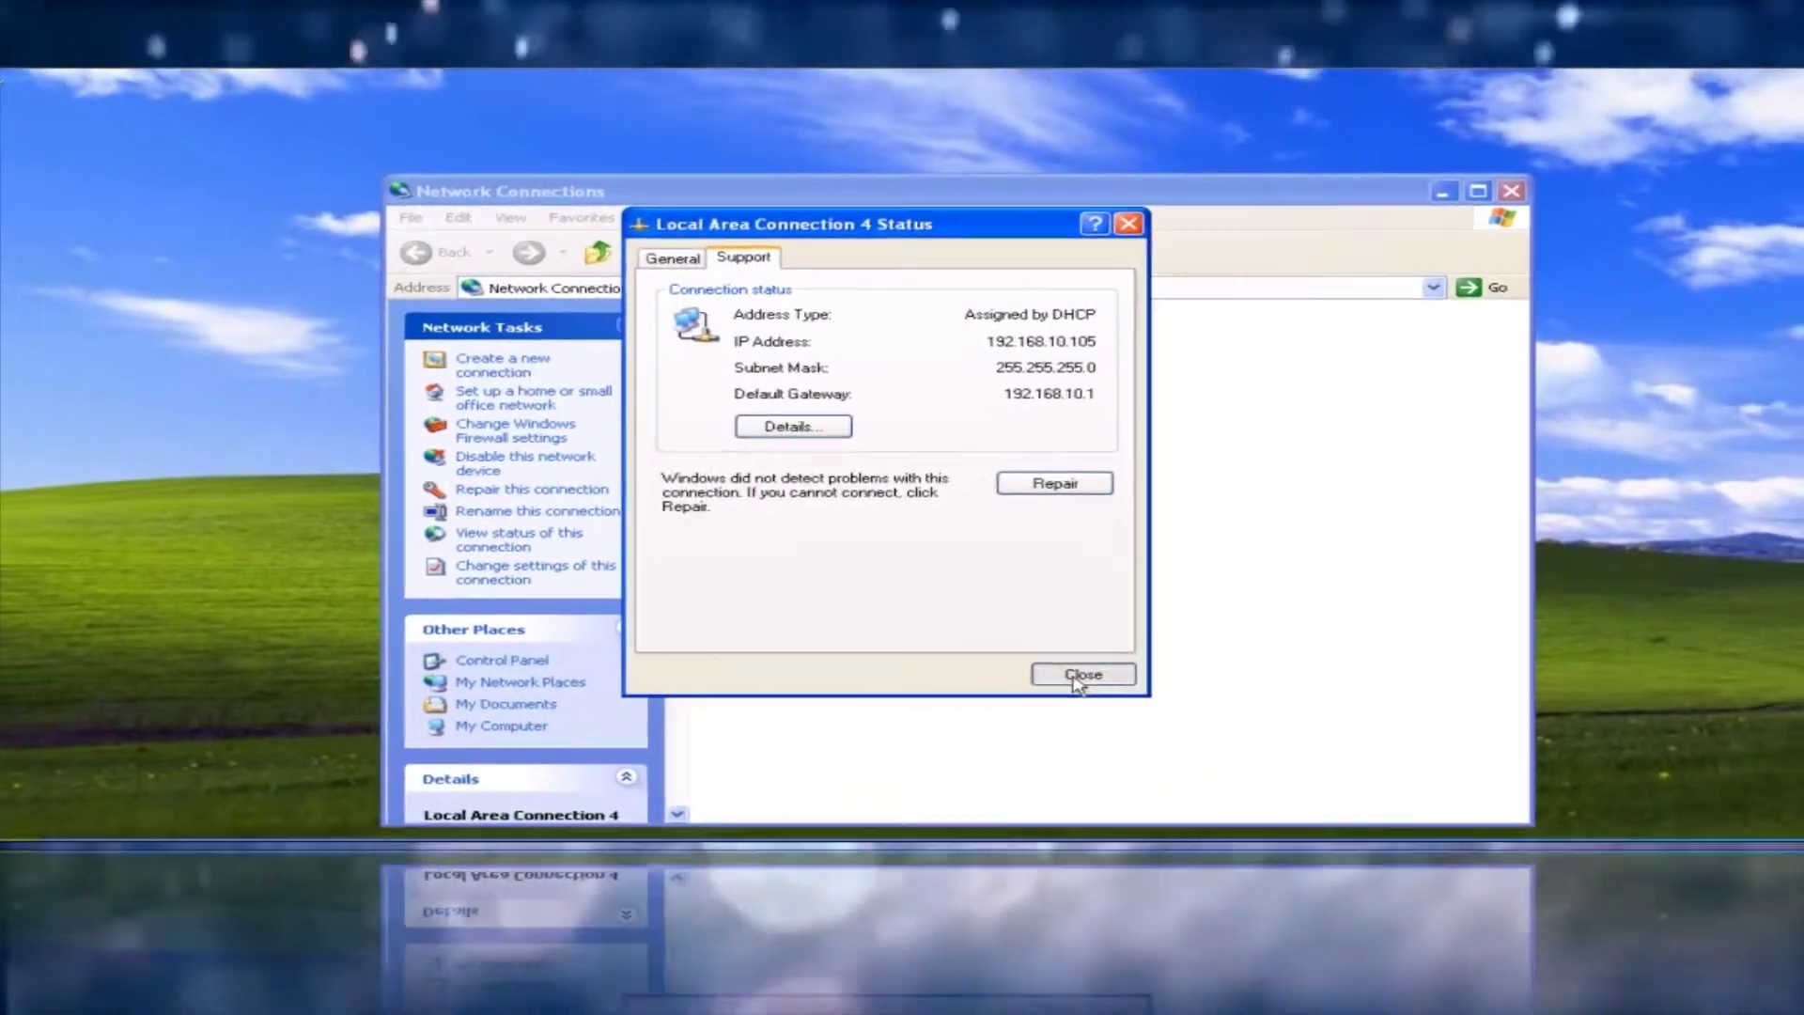
left_click(1105, 716)
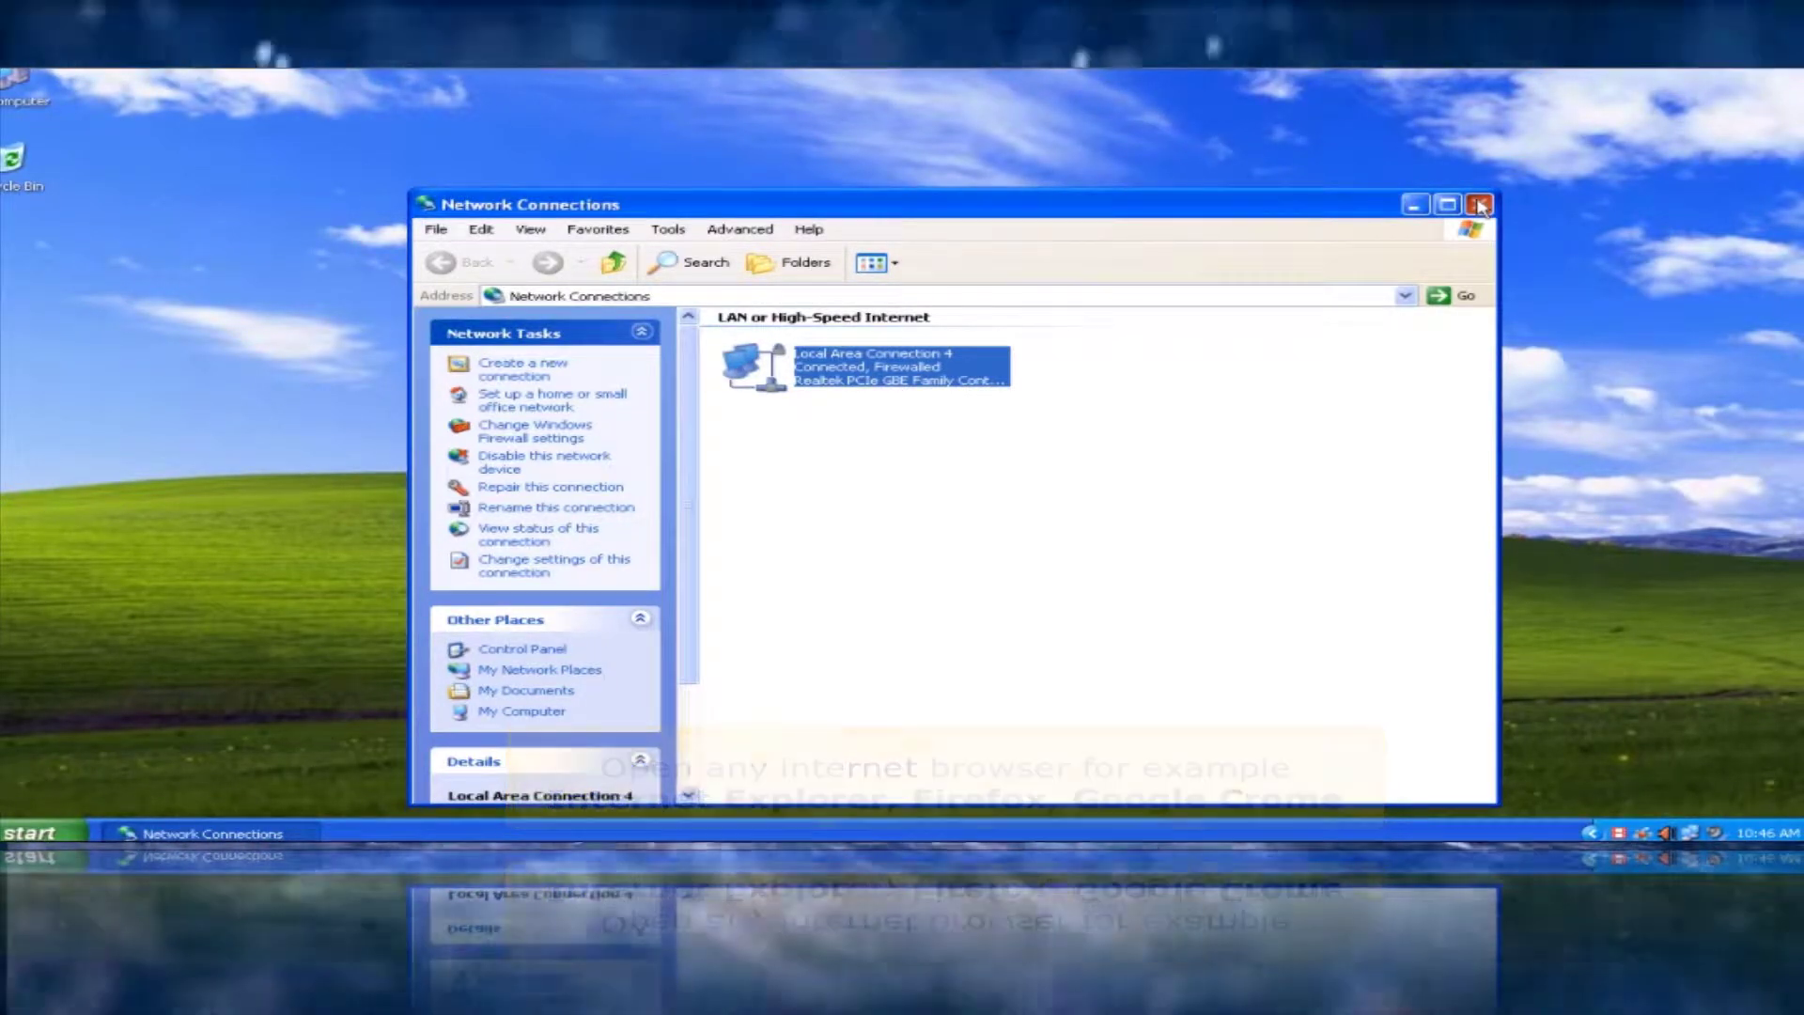
Close Network Connections and launch Mozilla Firefox from the Start menu
left_click(1478, 204)
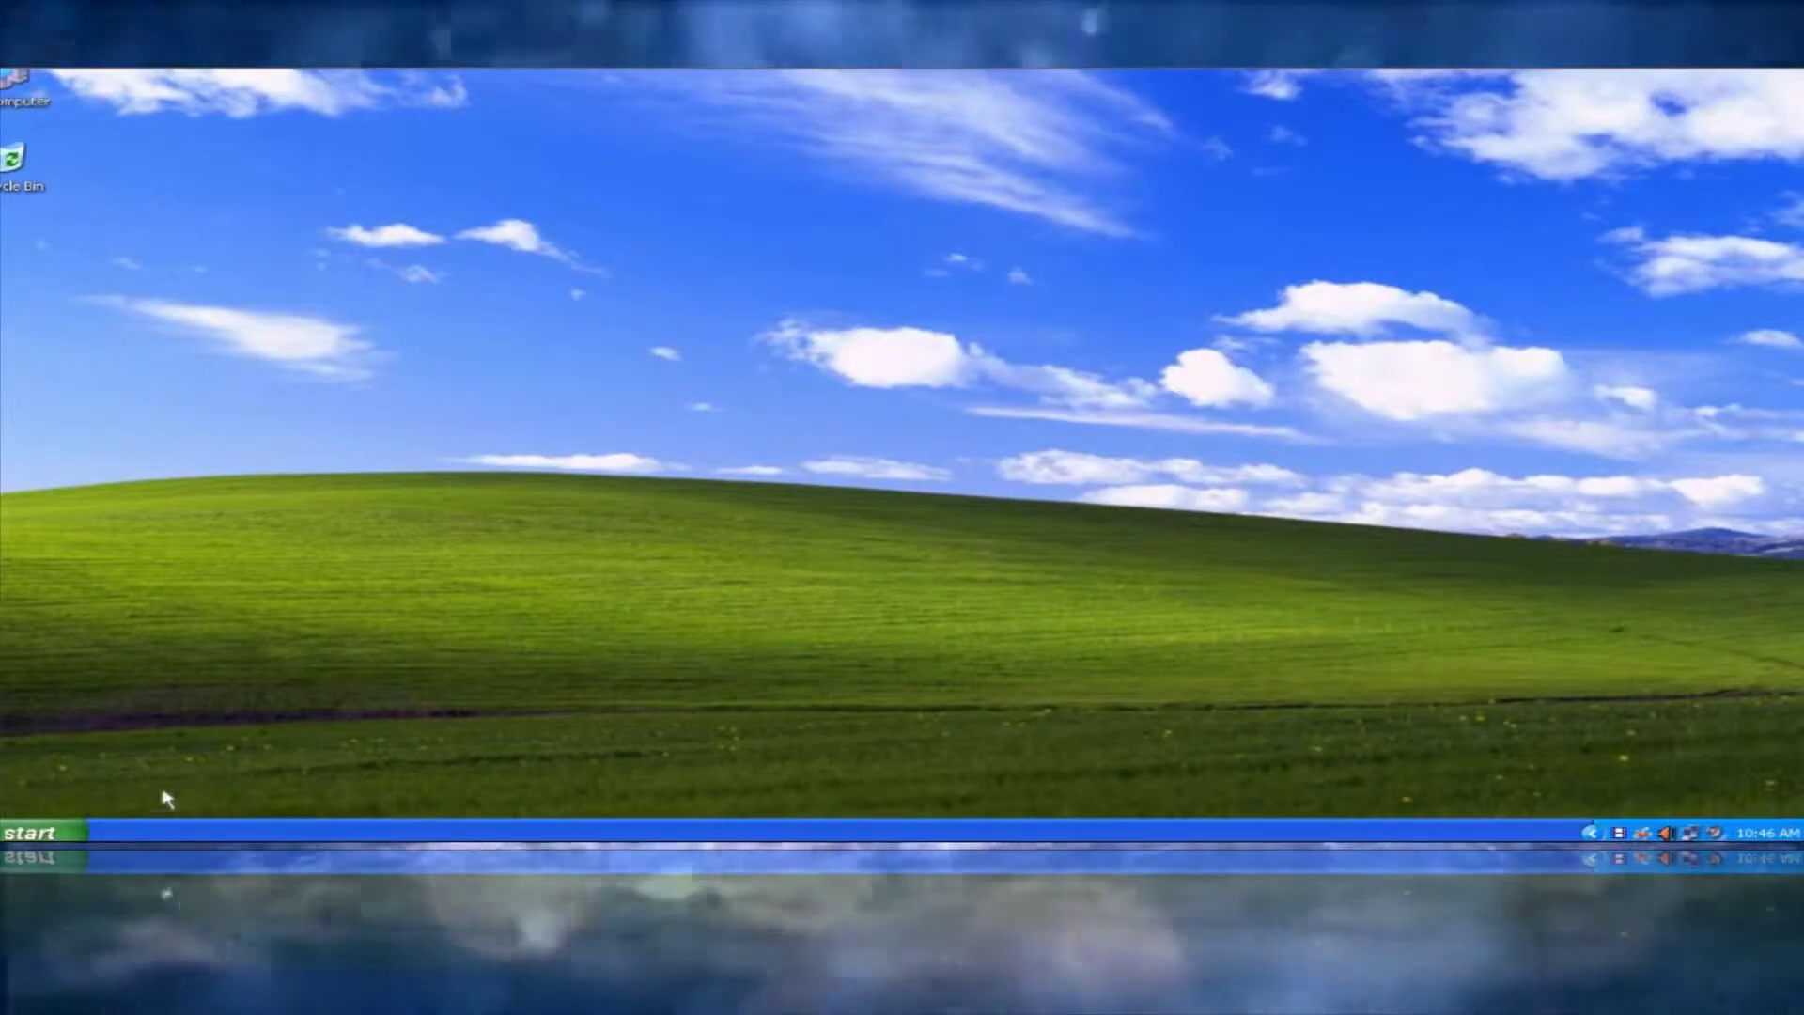
key("super")
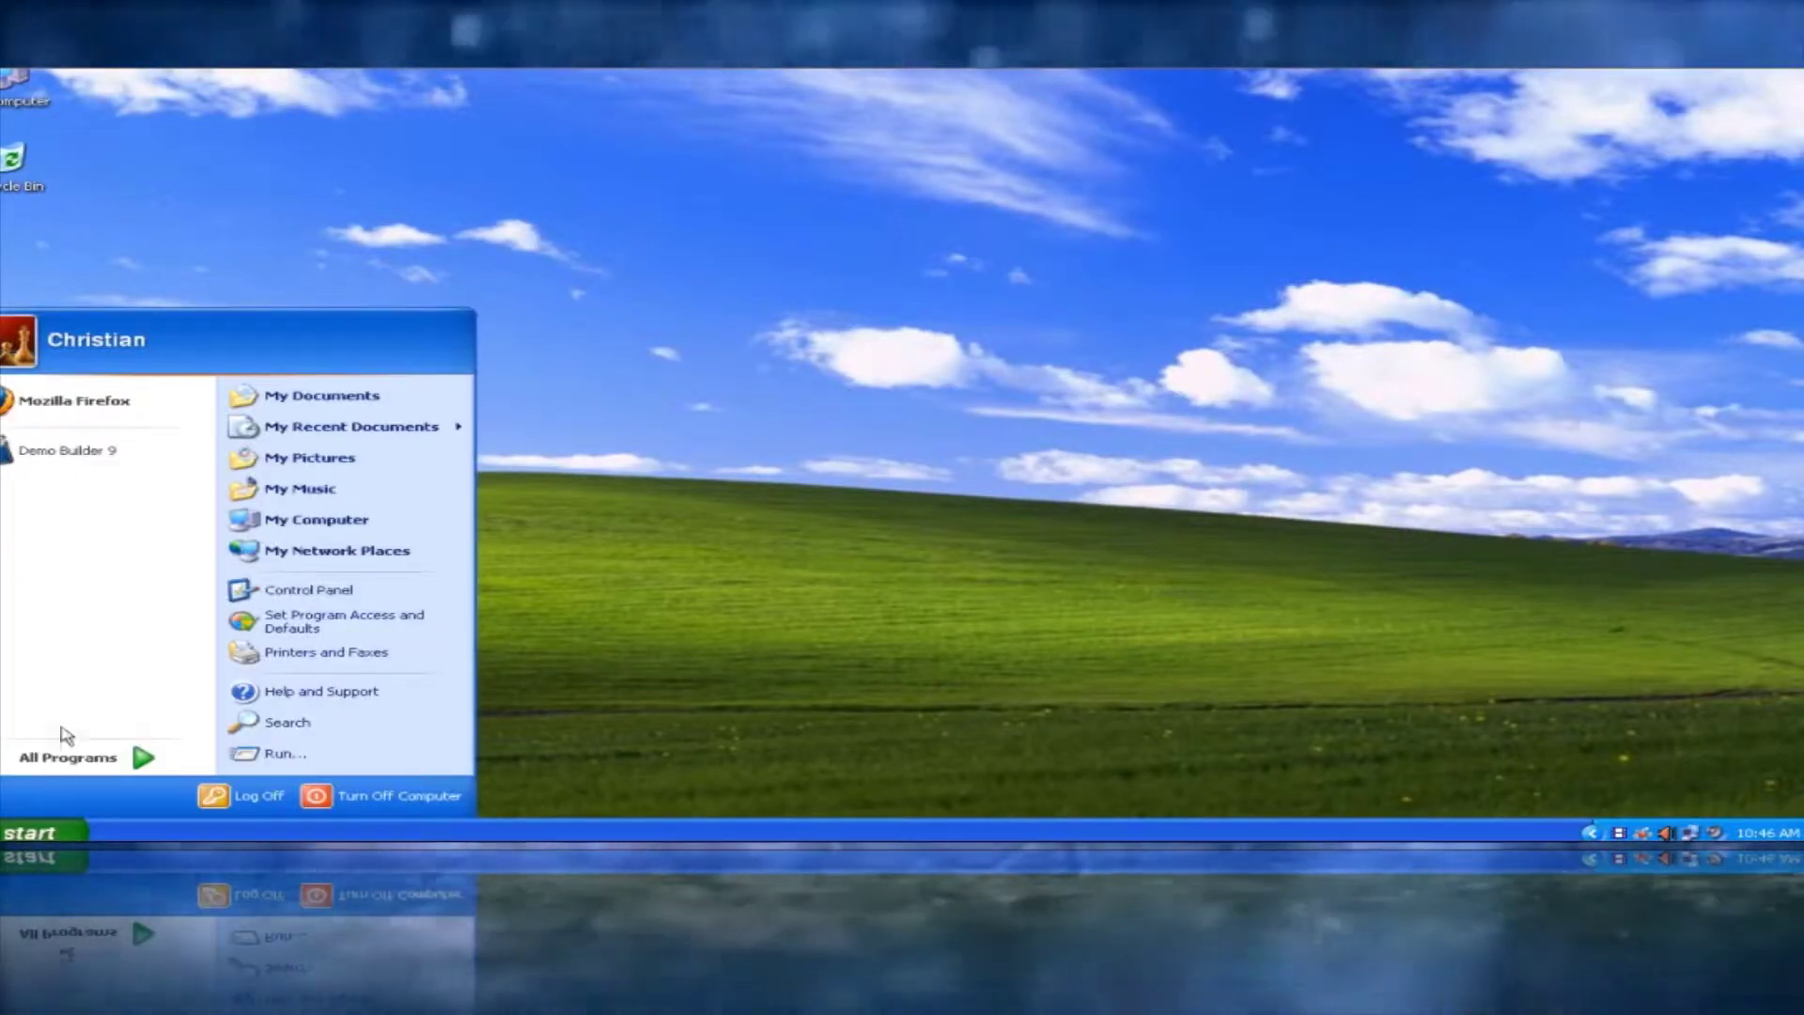
left_click(106, 420)
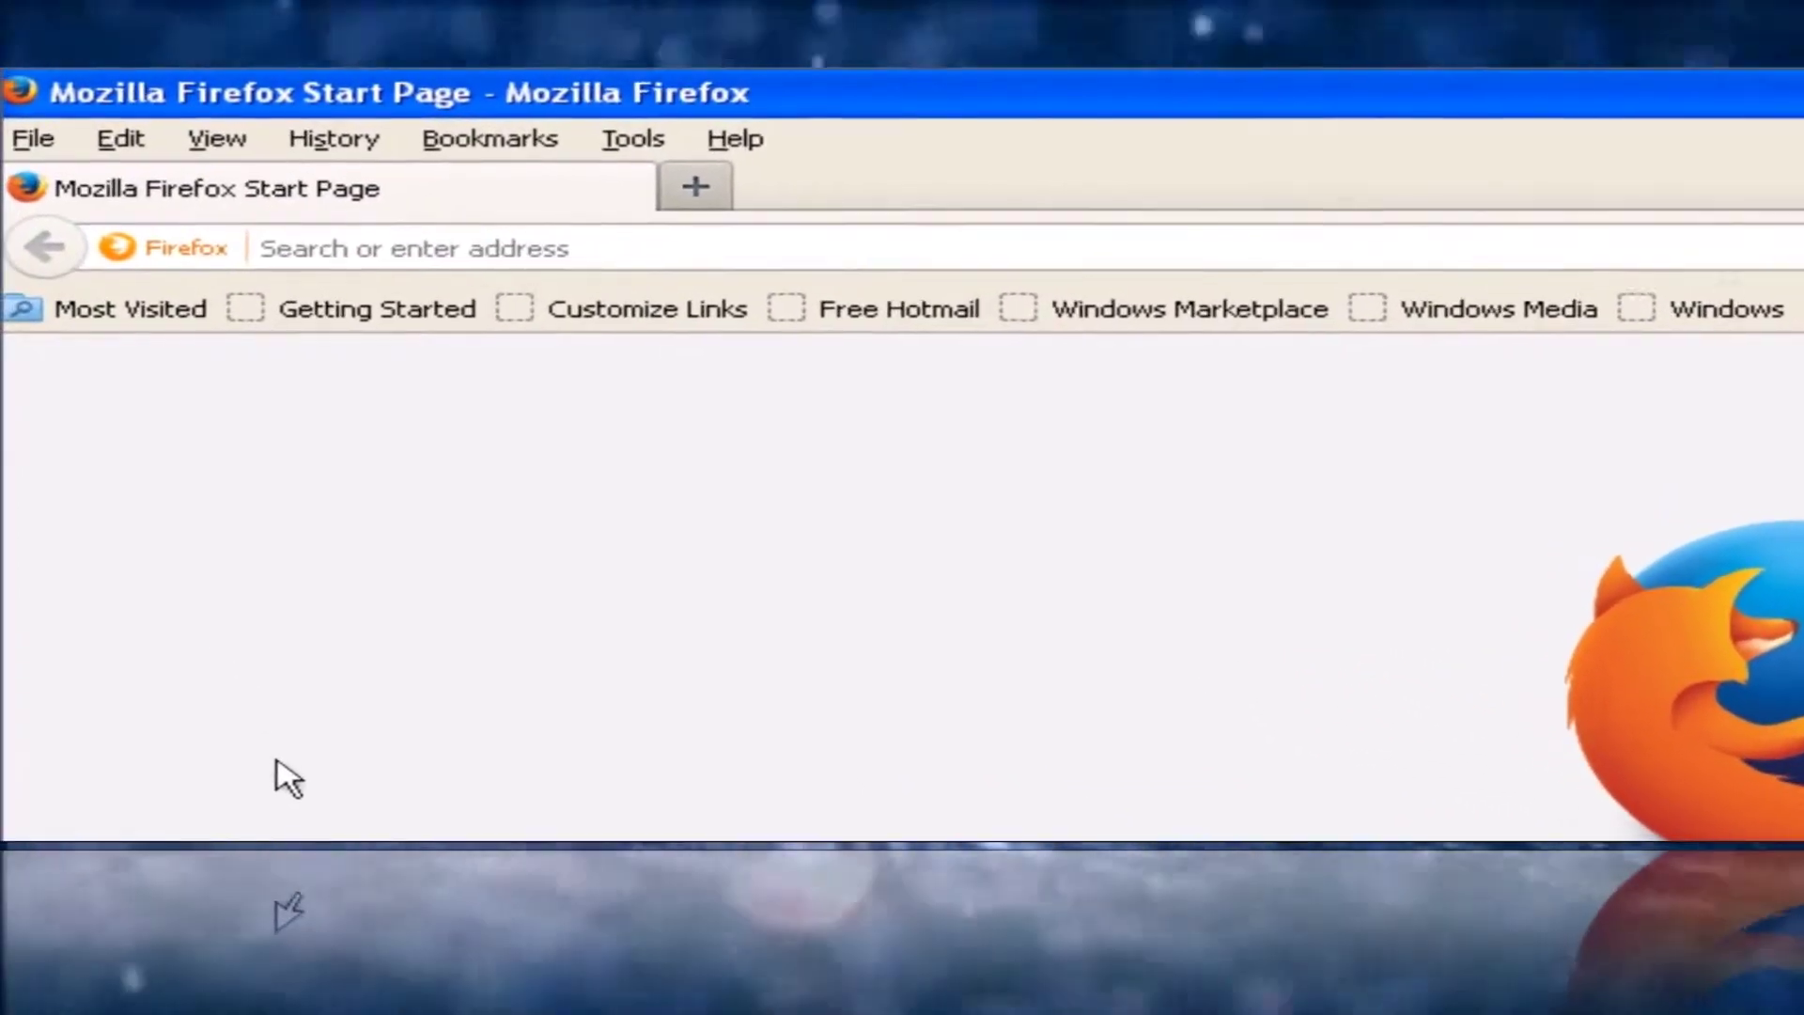
Go to 192.168.10.1 in Firefox and log in to the router's admin interface
left_click(501, 236)
type("192.")
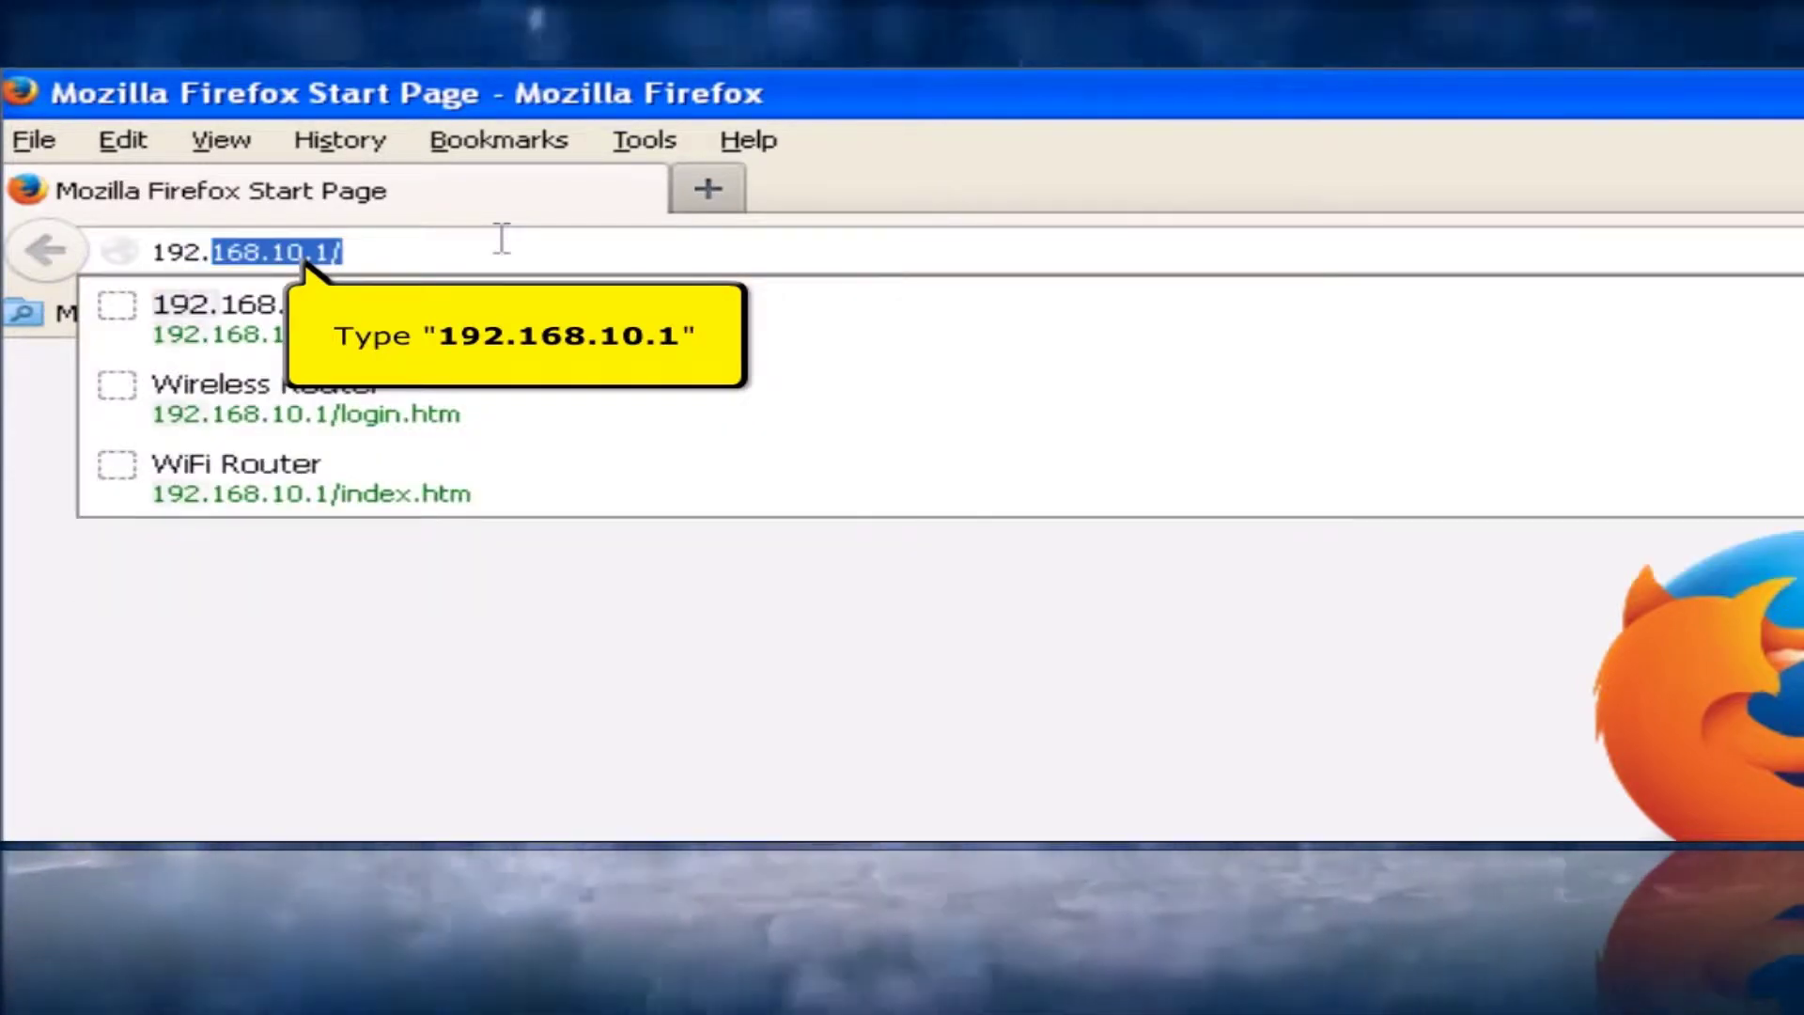
type("168.10.1")
key("Return")
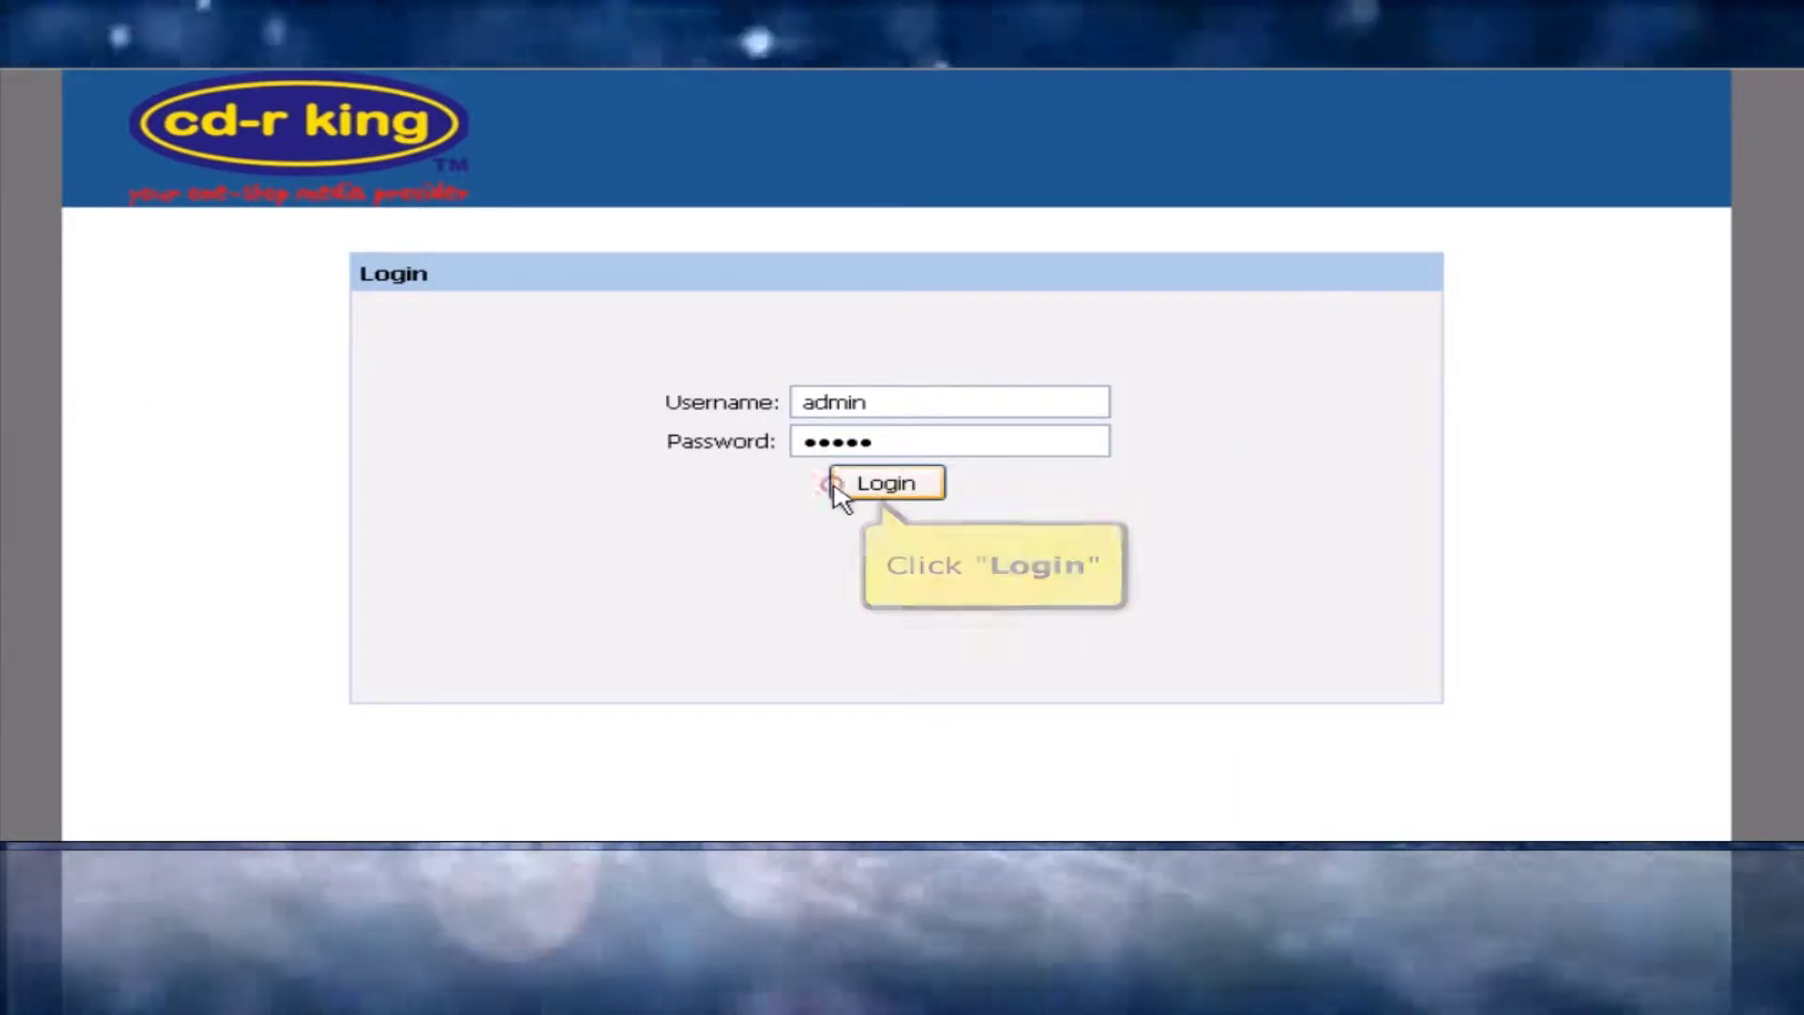
left_click(836, 487)
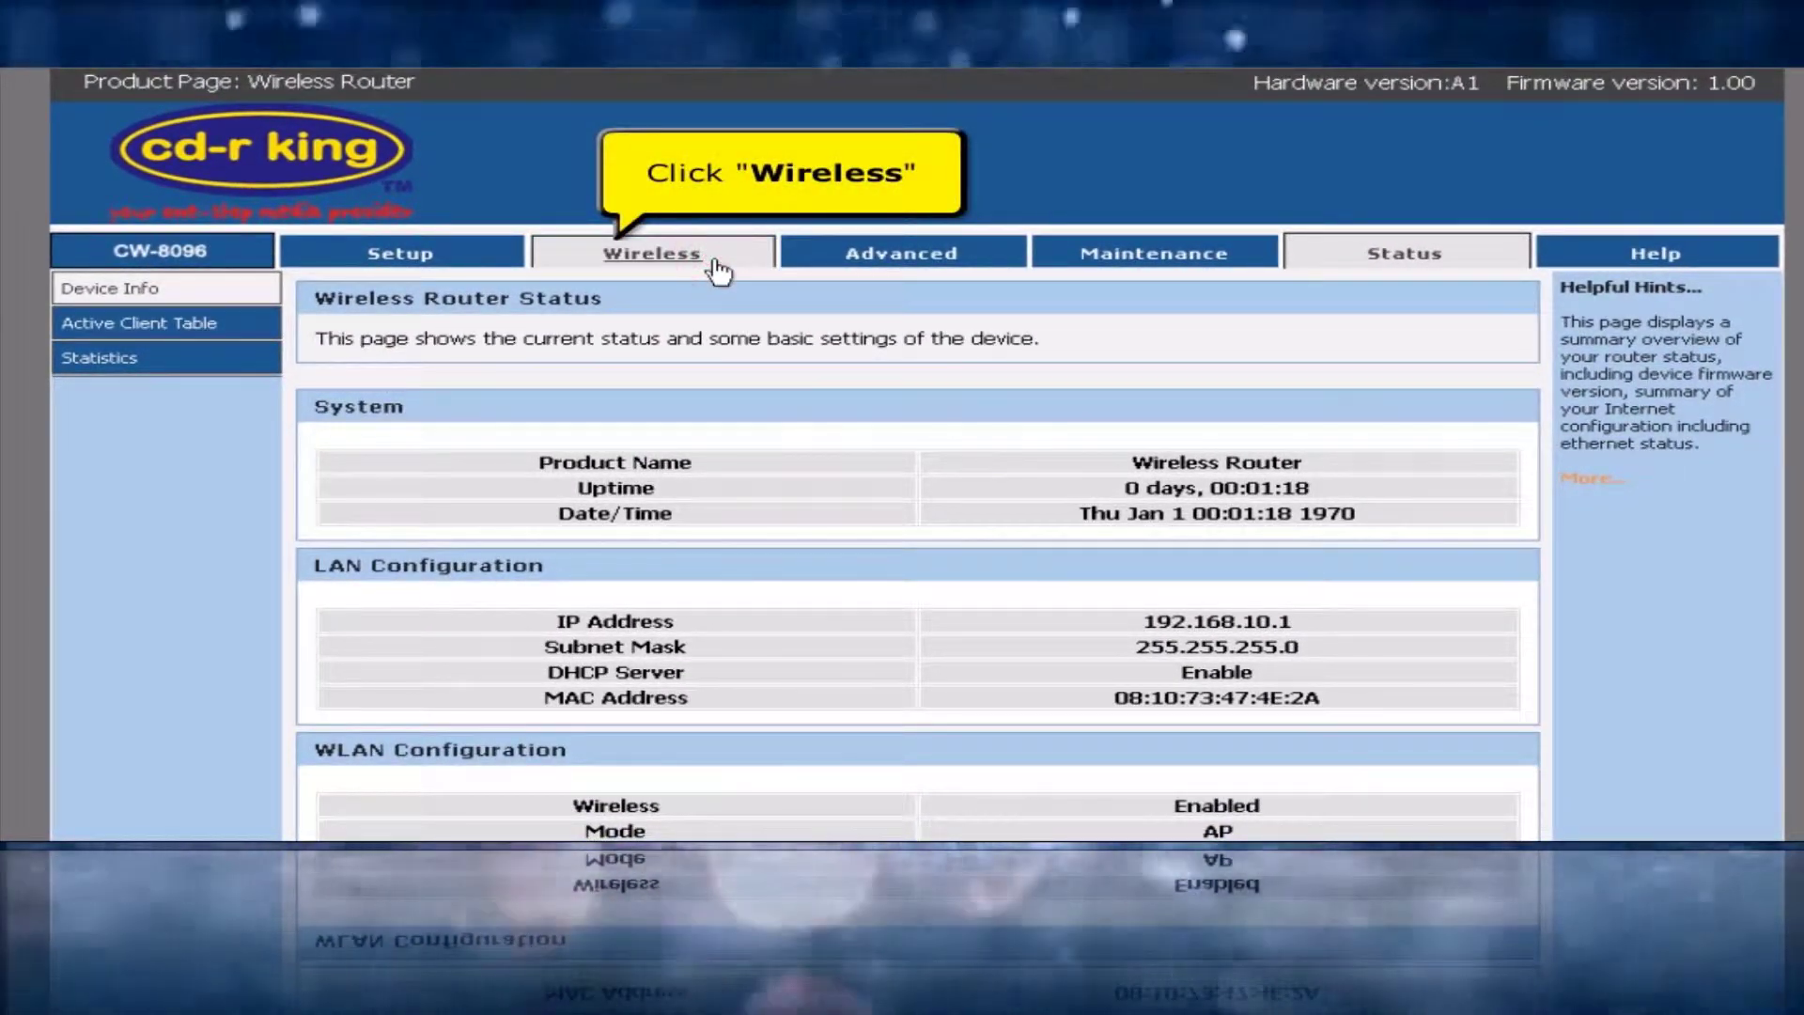
On Wireless Basics, replace the SSID wifi-cdrking_474e2a with 'cdrking wi-fi'
left_click(720, 271)
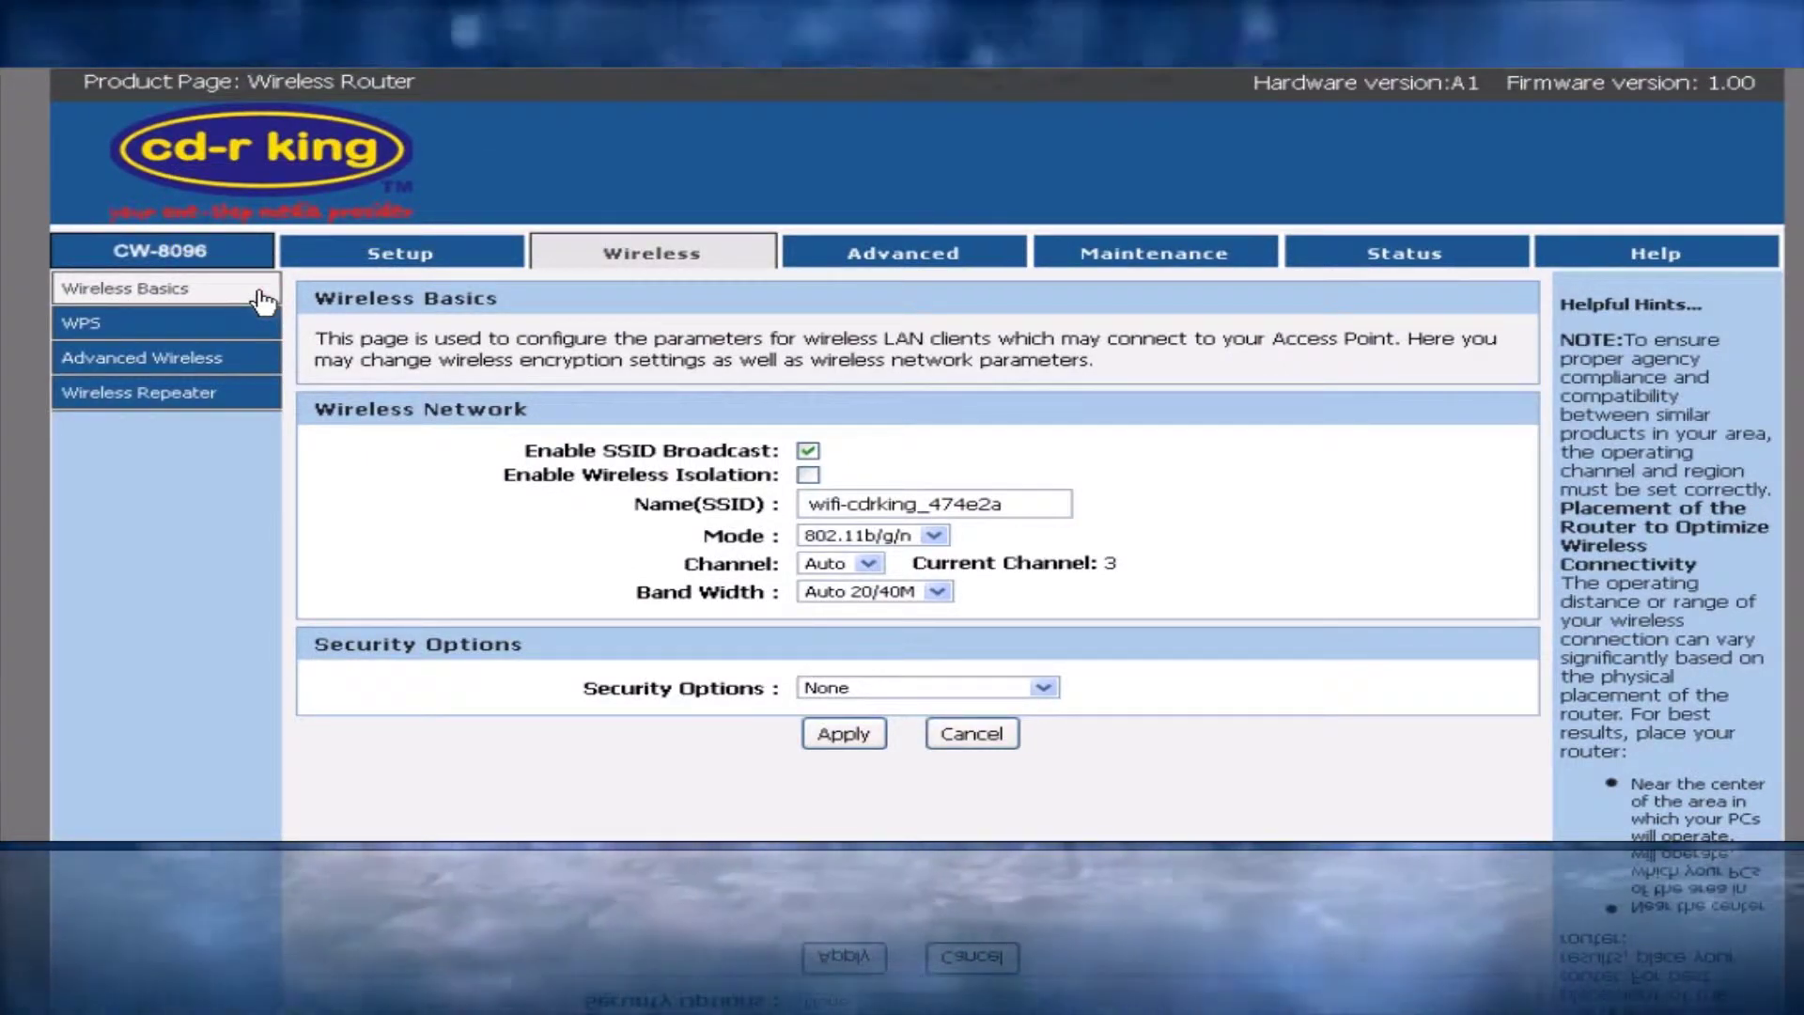
left_click(261, 299)
triple_click(1035, 509)
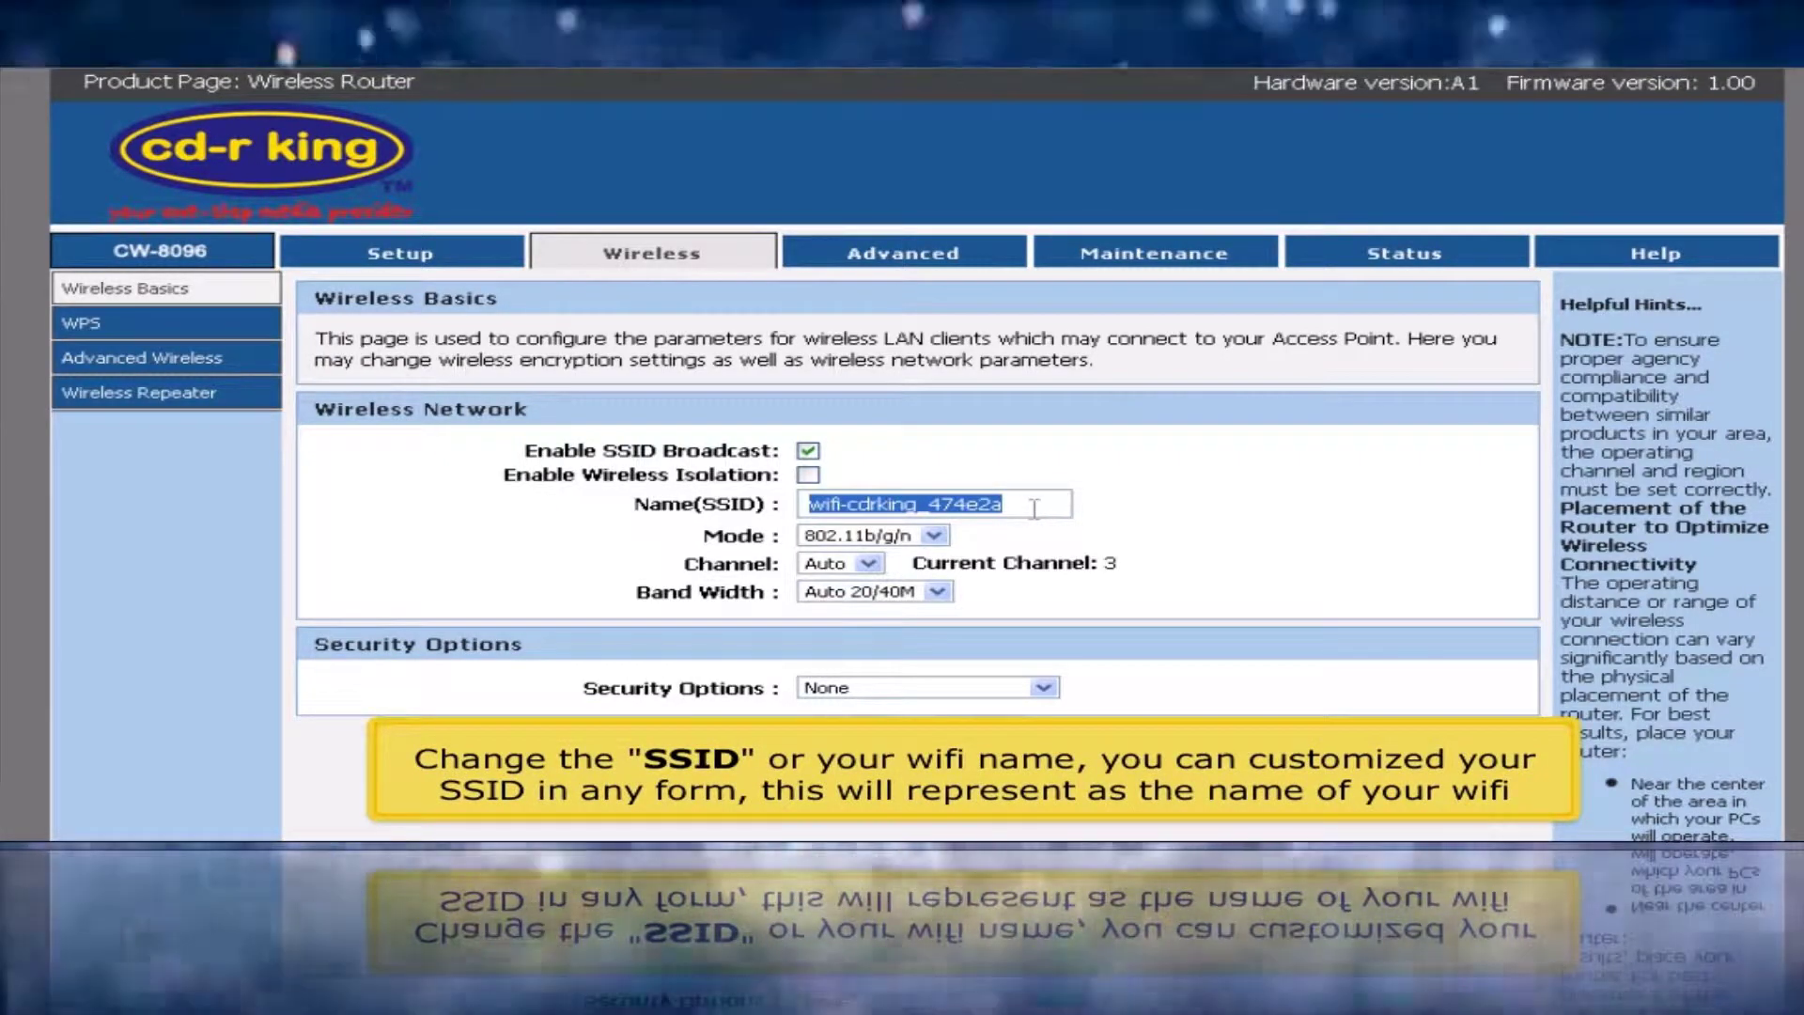
type("cd")
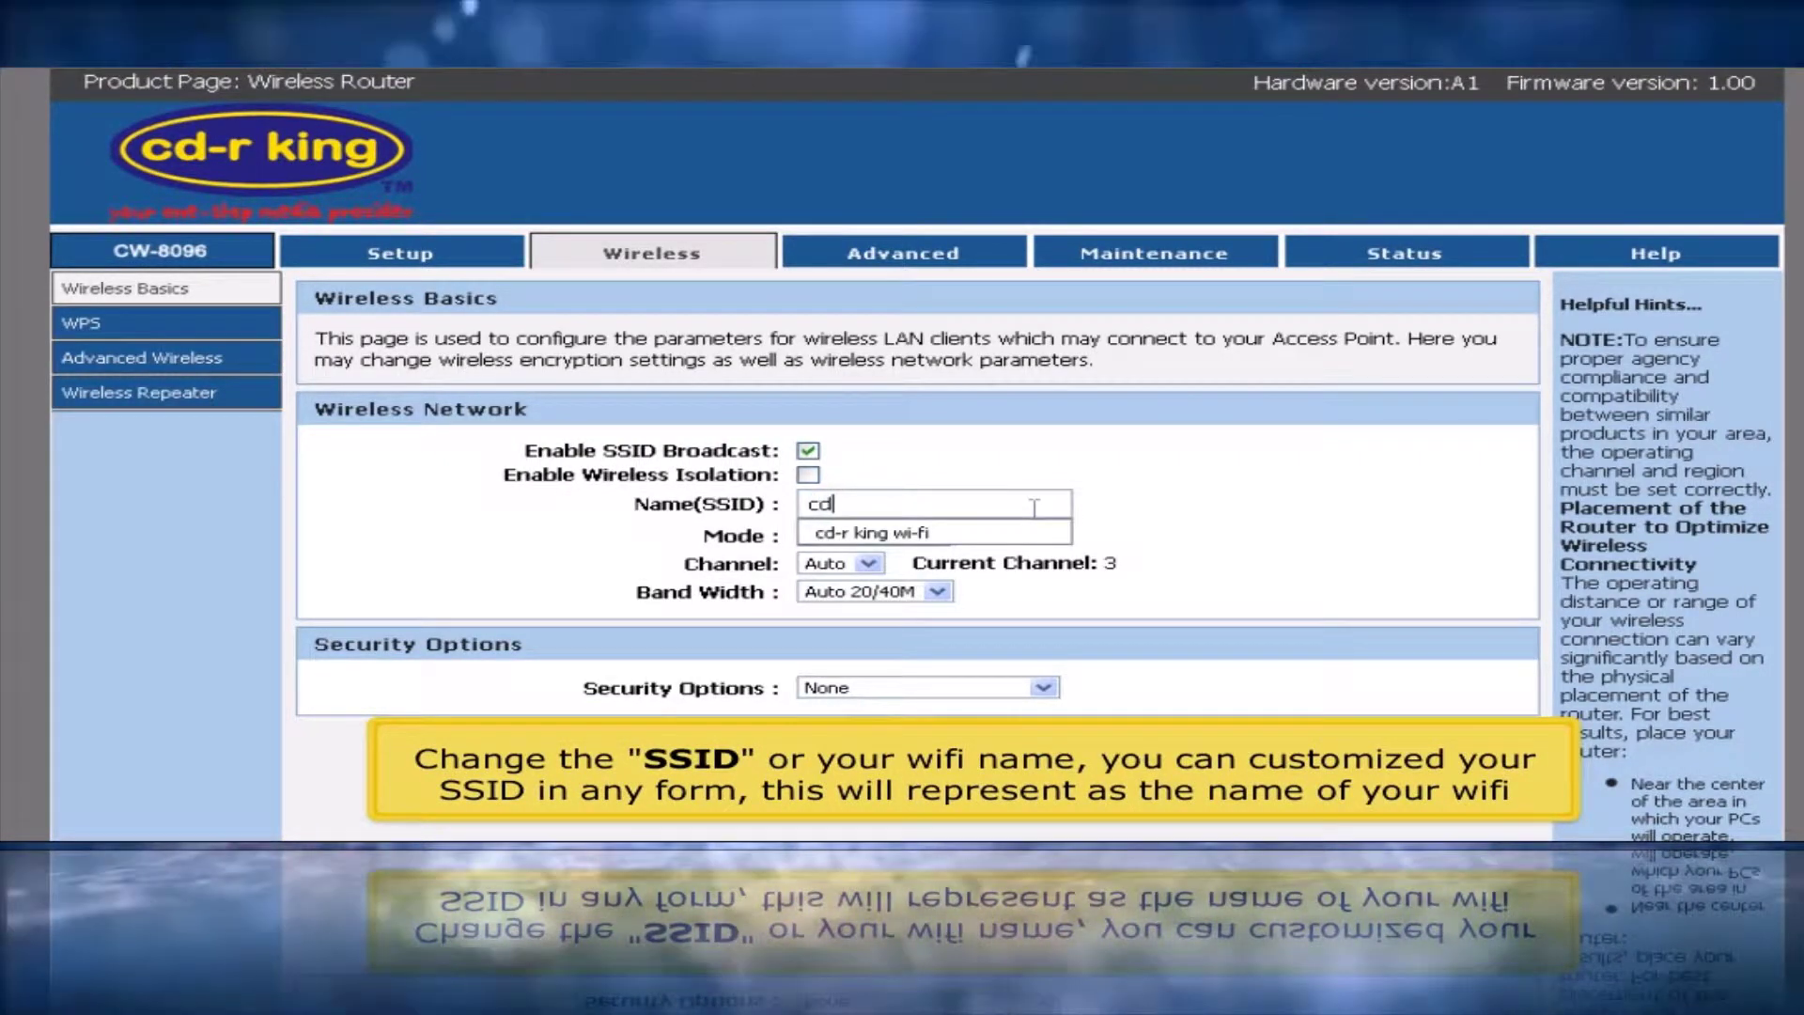
type("r")
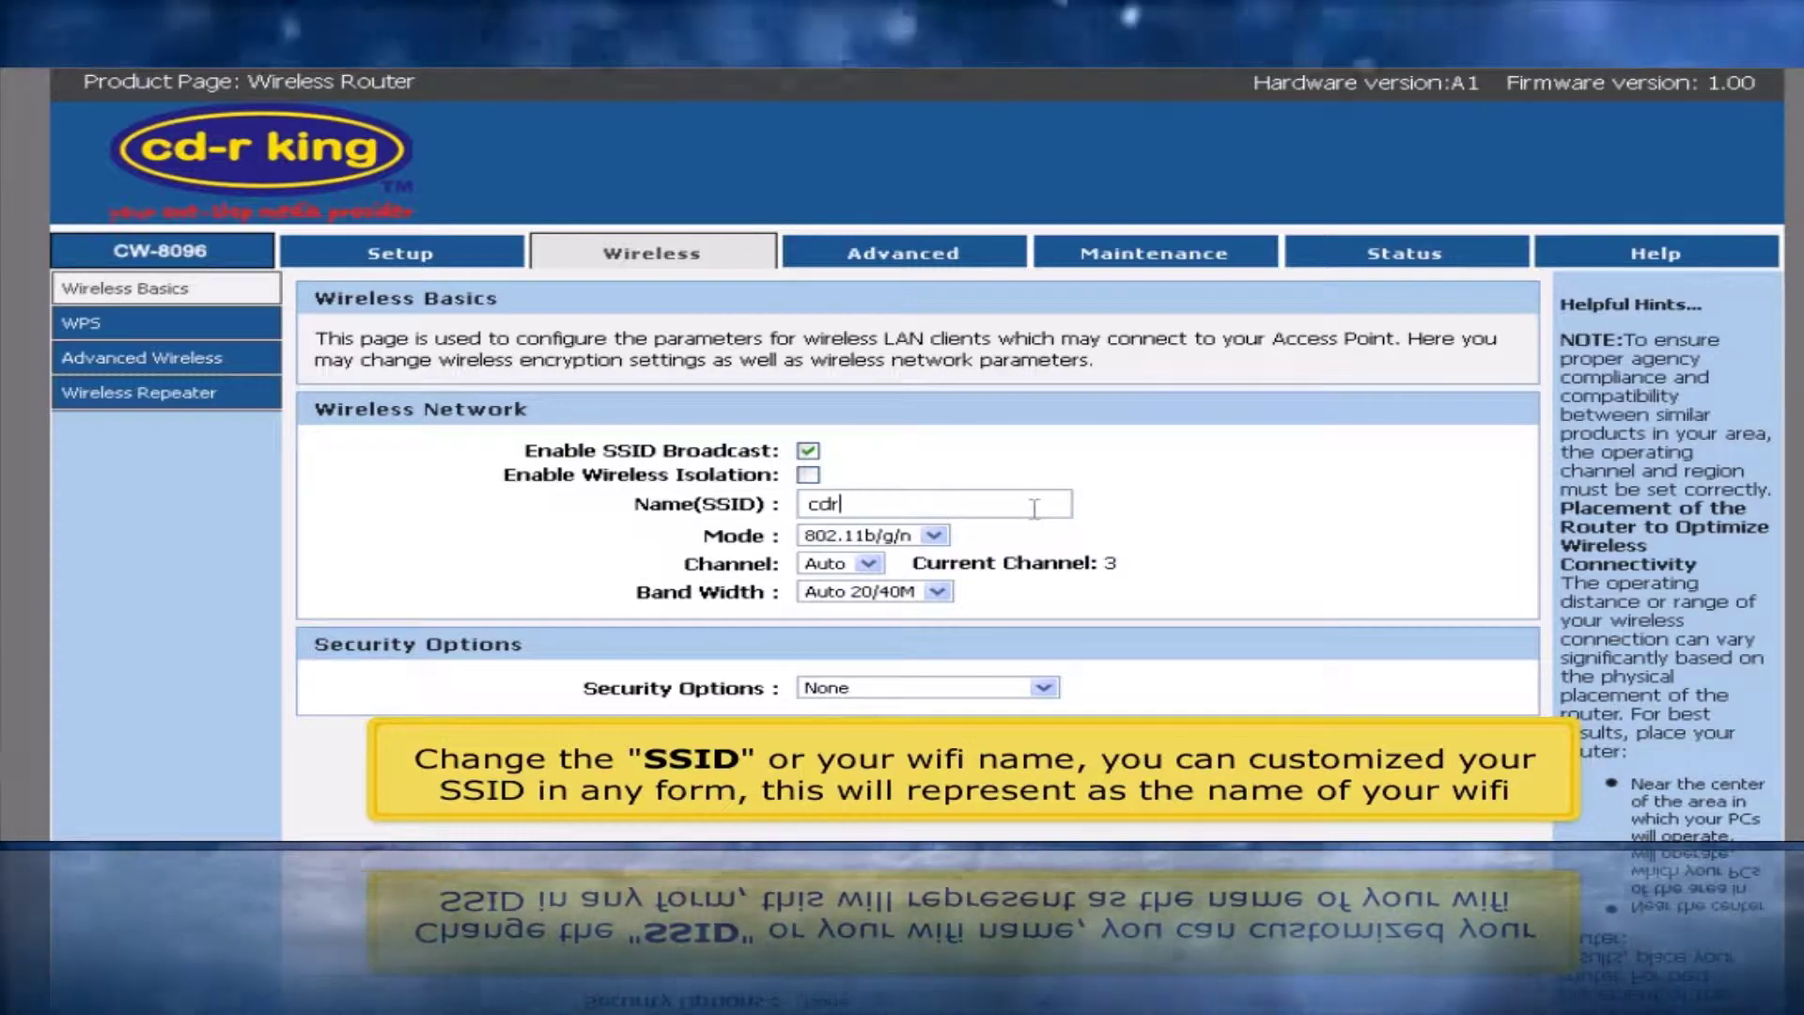
type("king wi-fi")
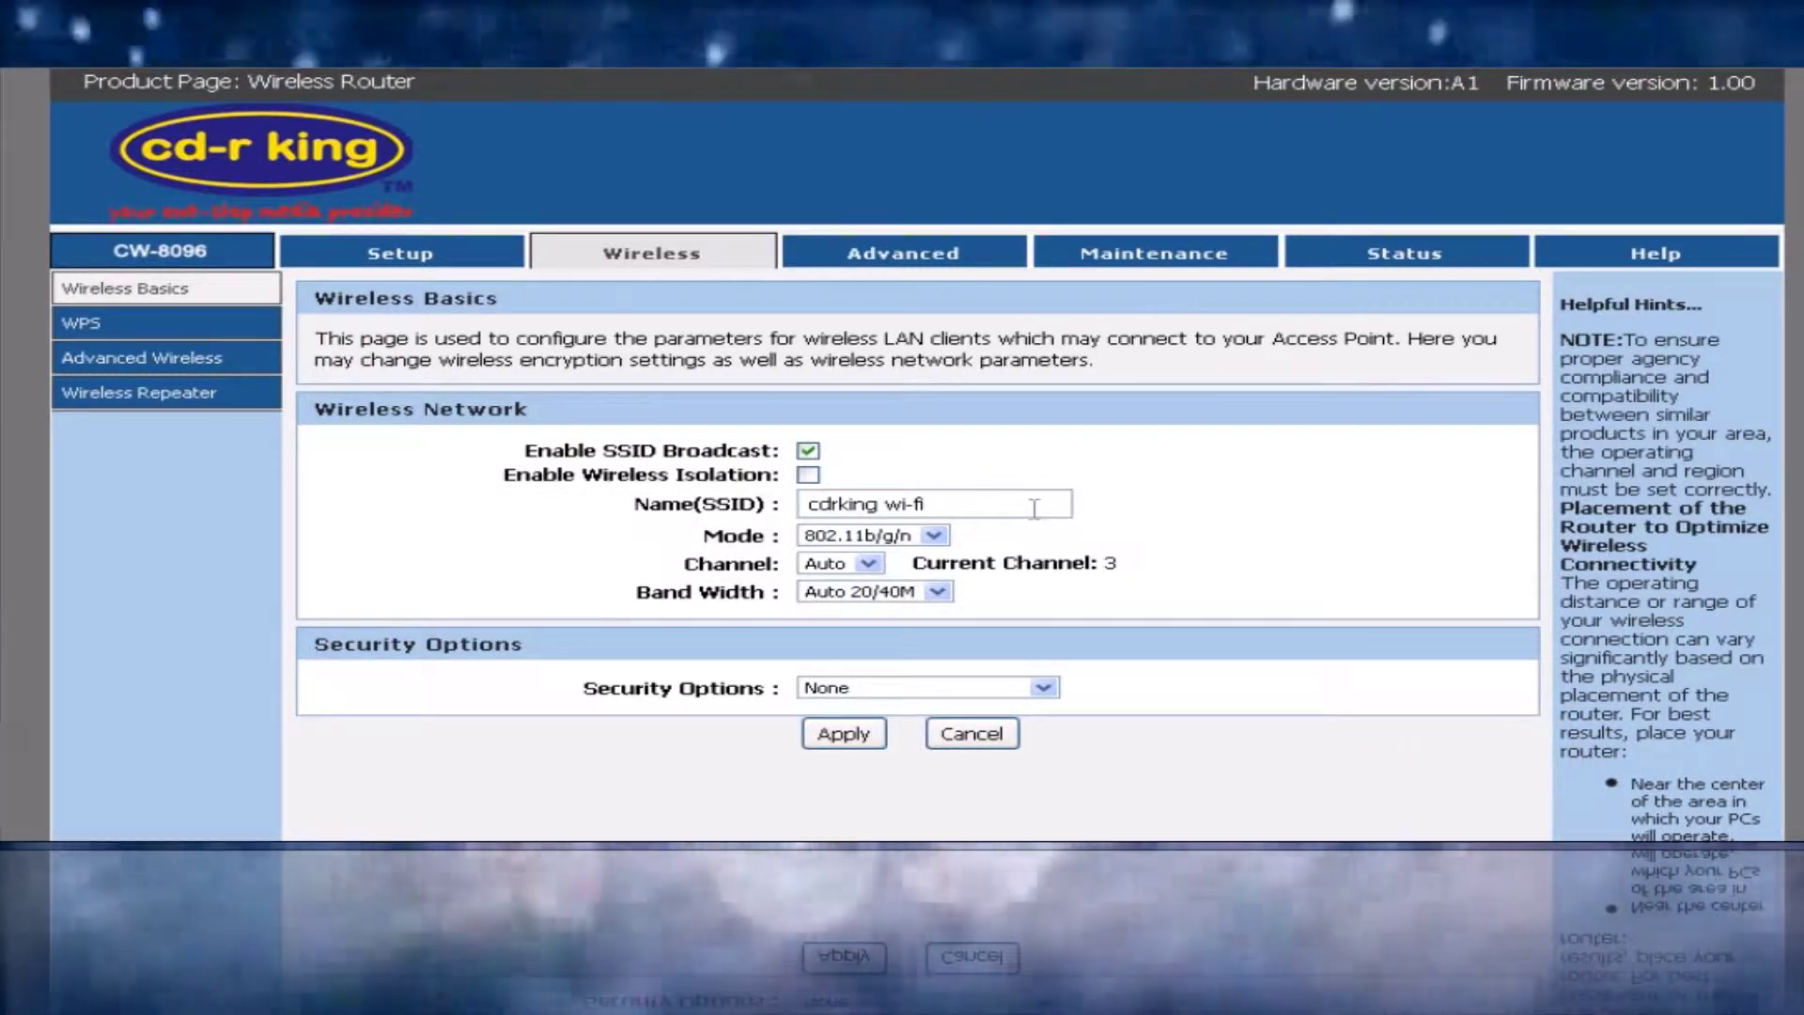
scroll(917, 470, "down", 2)
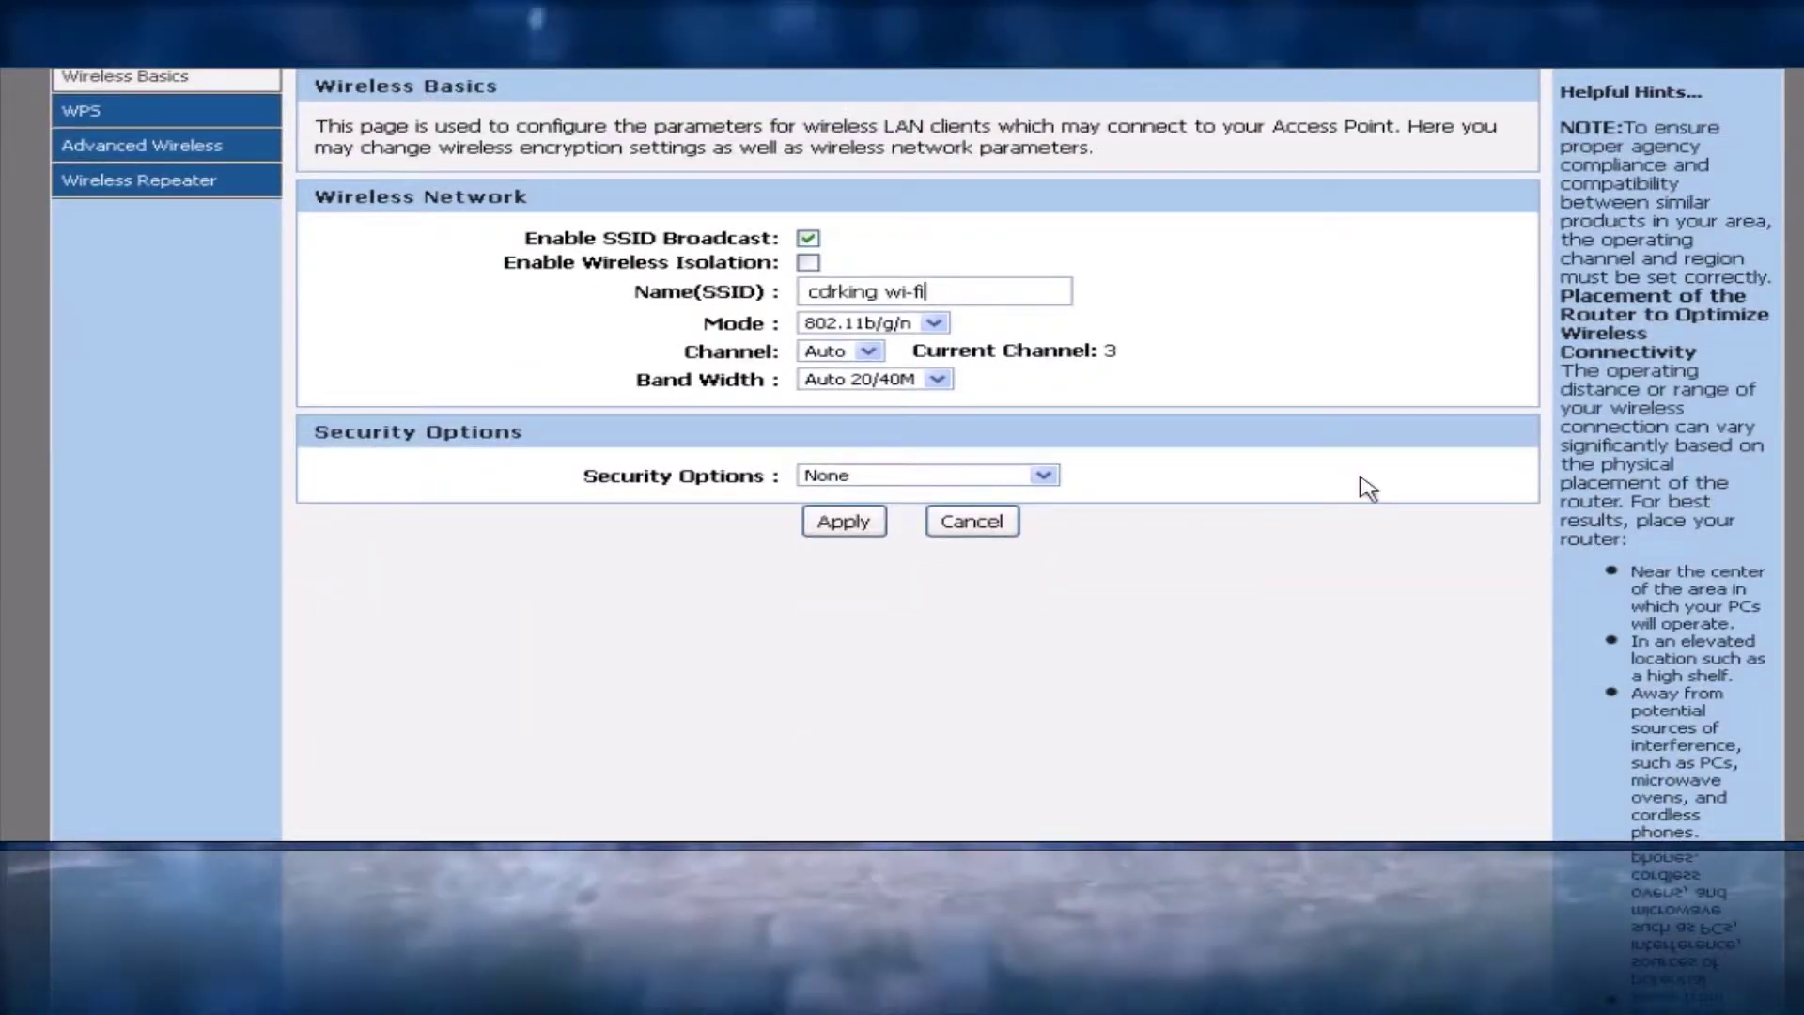
Set security to WPA2-PSK(AES), enter the Wi-Fi pre-shared key, and apply the settings
left_click(1046, 477)
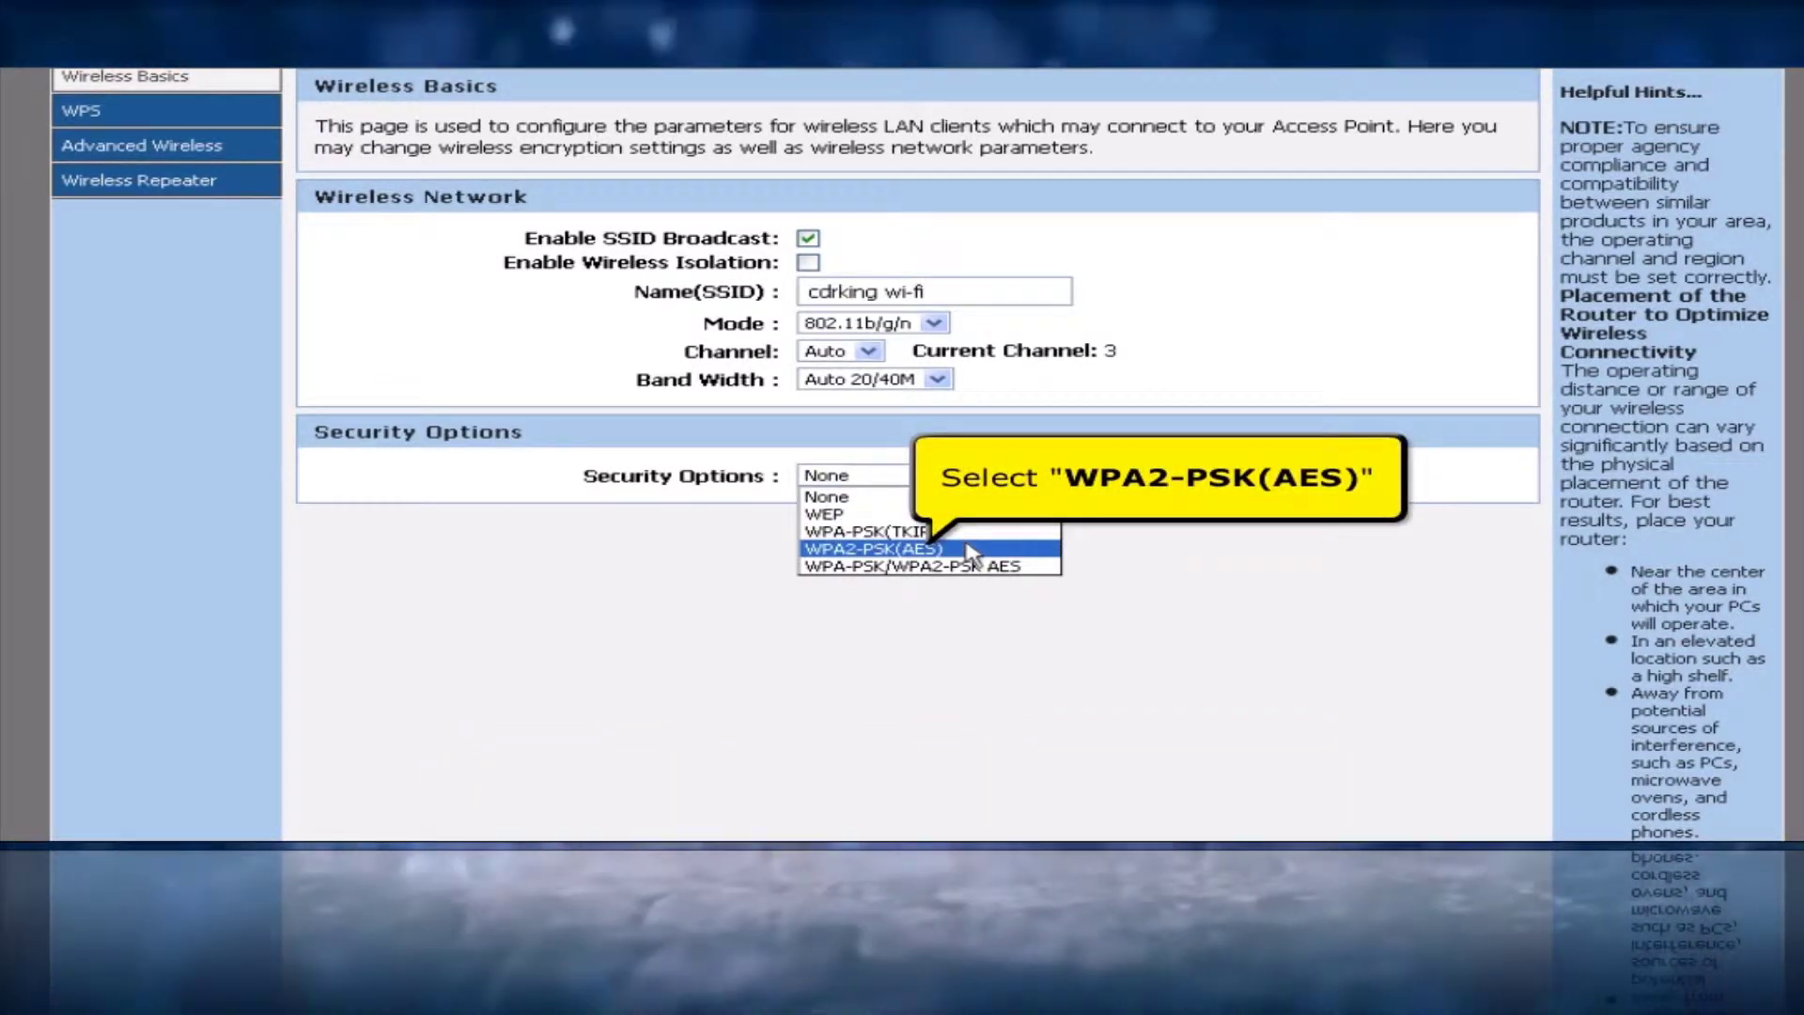
left_click(971, 551)
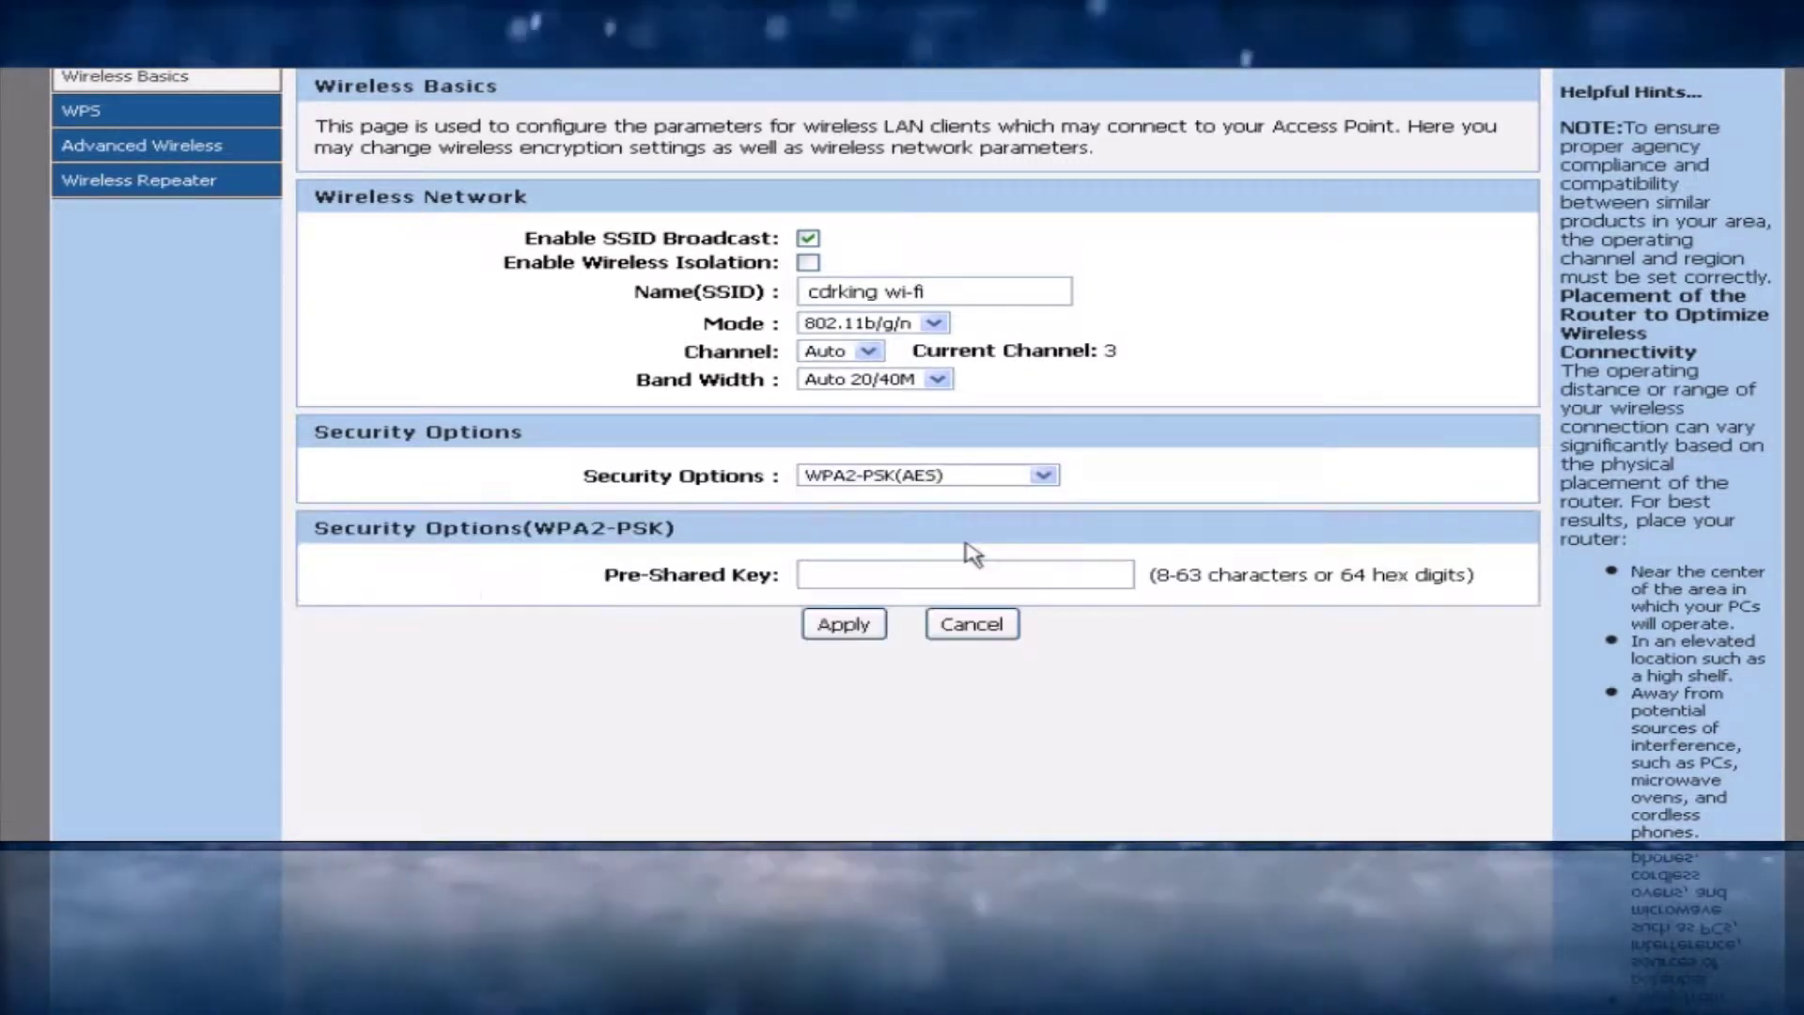
left_click(880, 575)
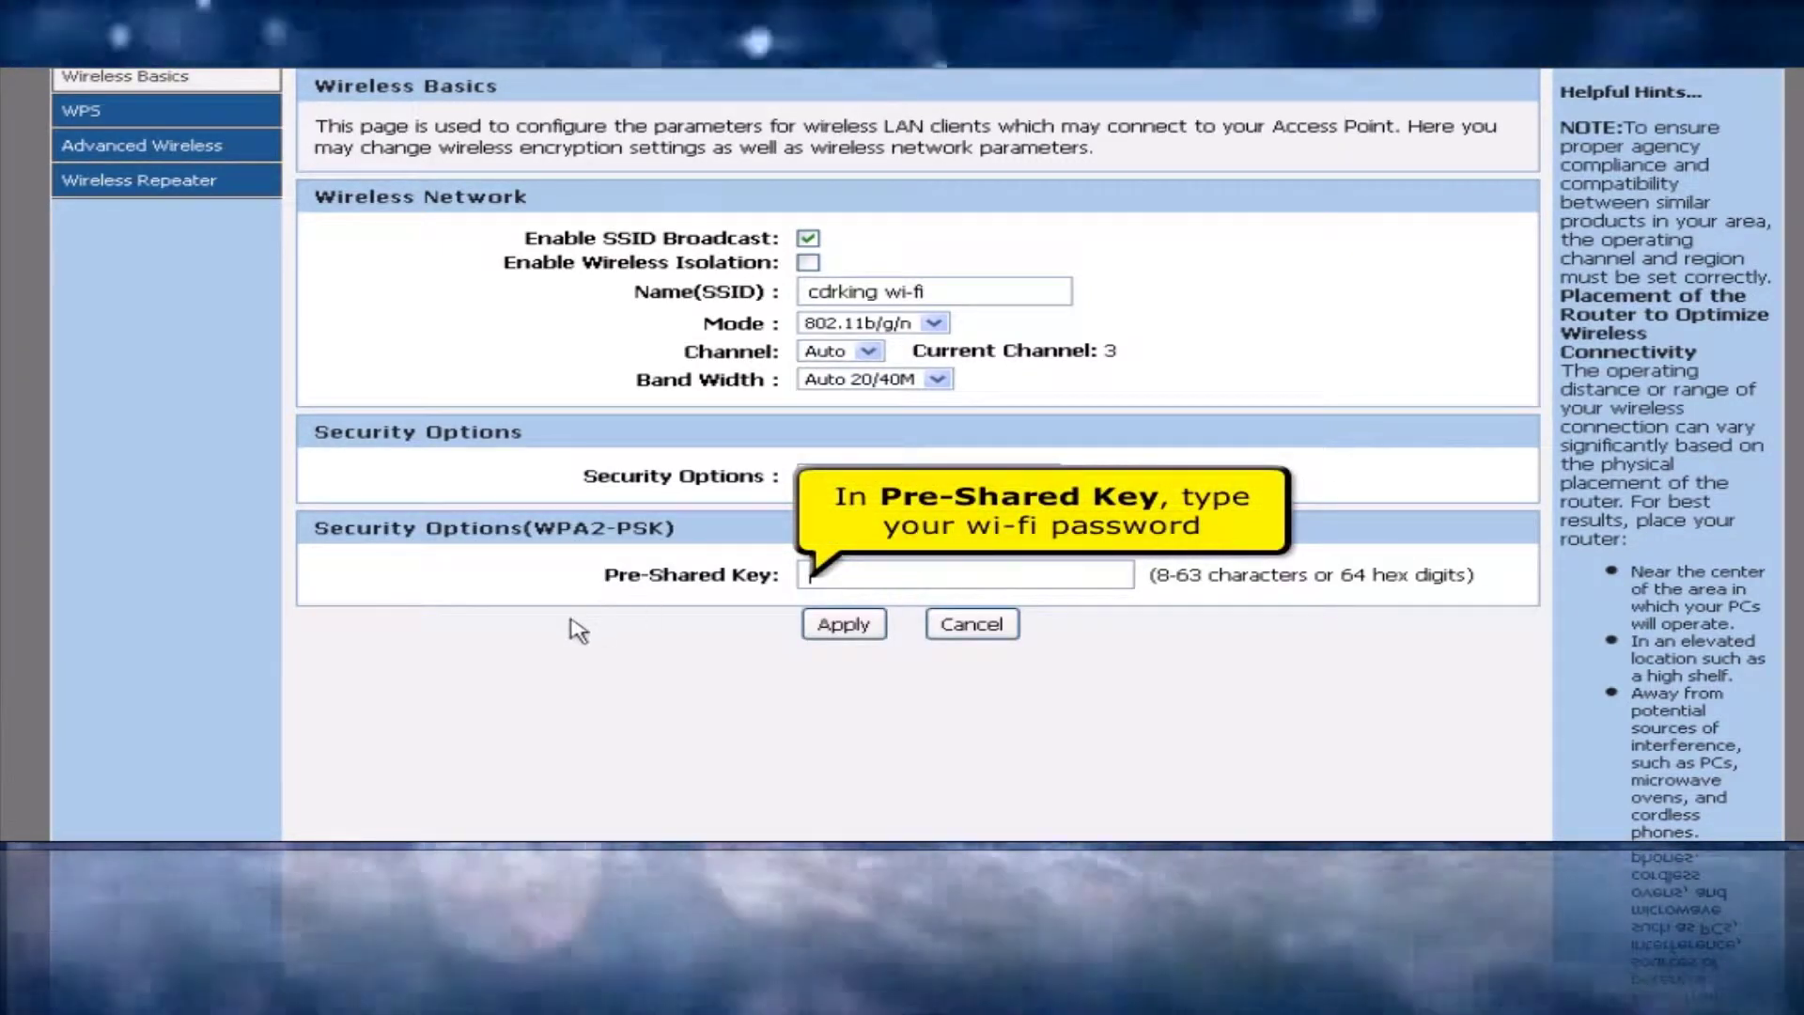
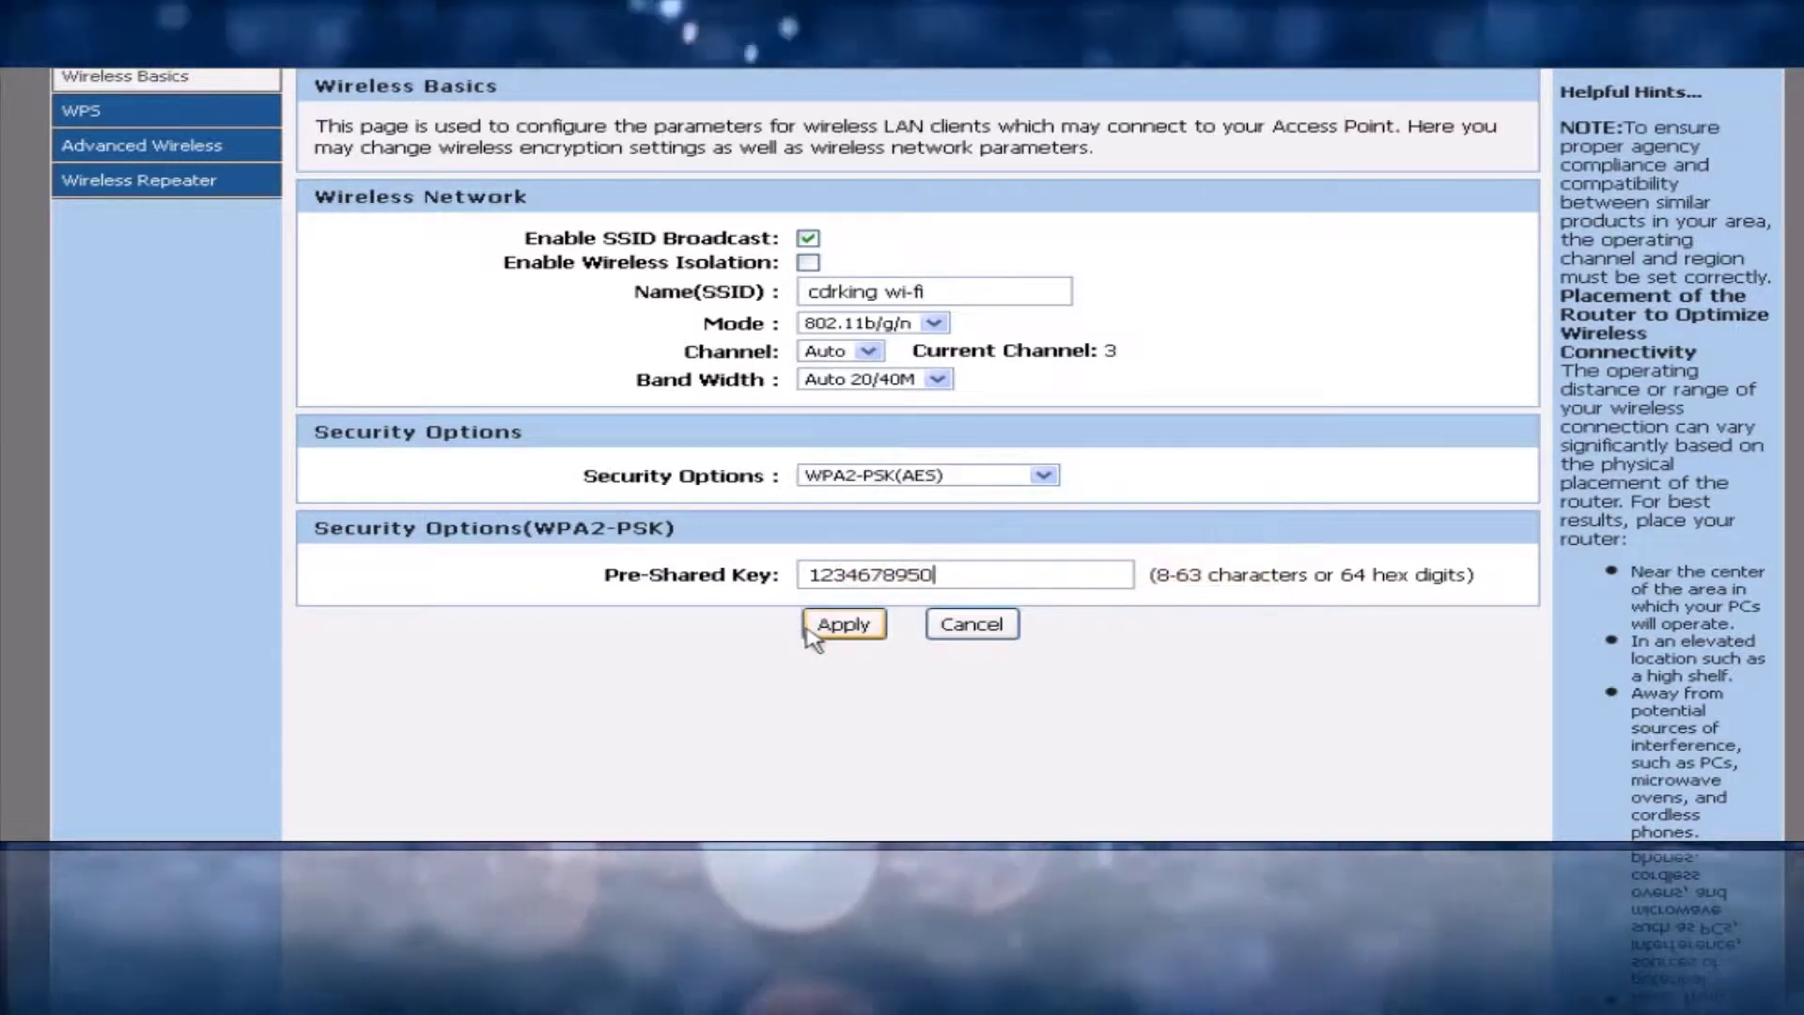
left_click(810, 628)
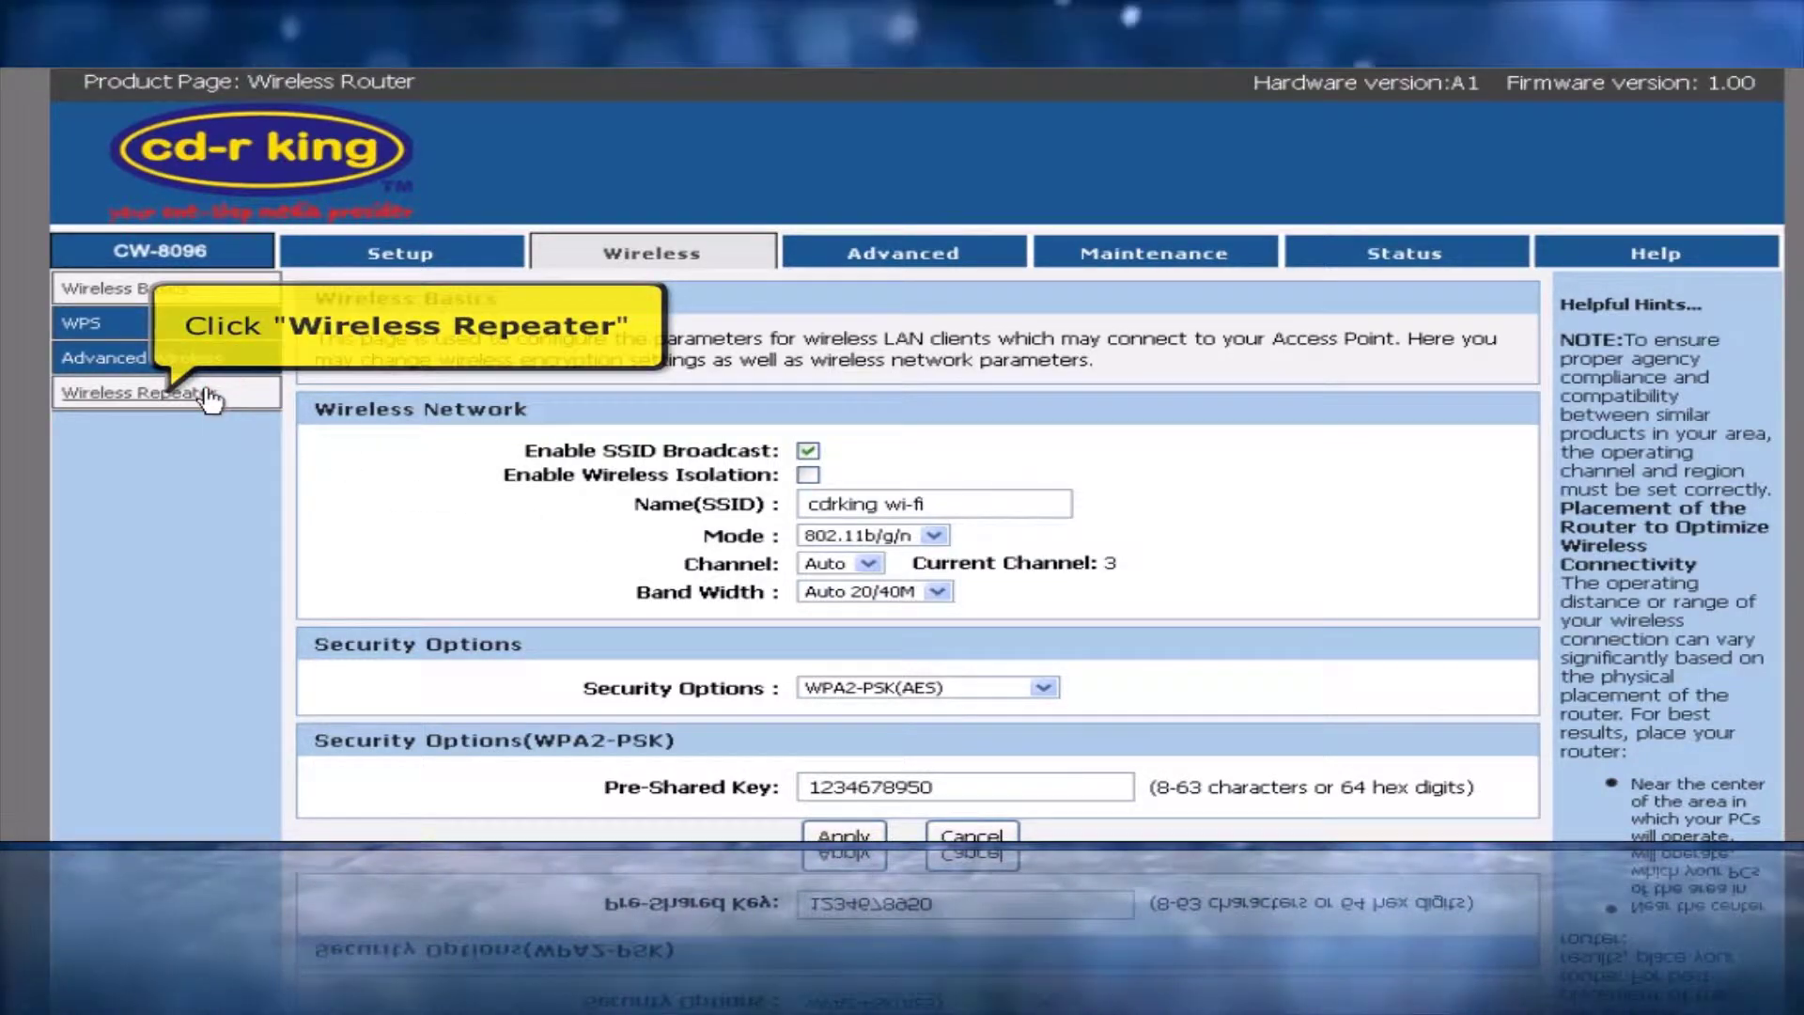
Enable Repeater mode, start a Site Survey, and accept the DHCP-becomes-none warning
left_click(206, 394)
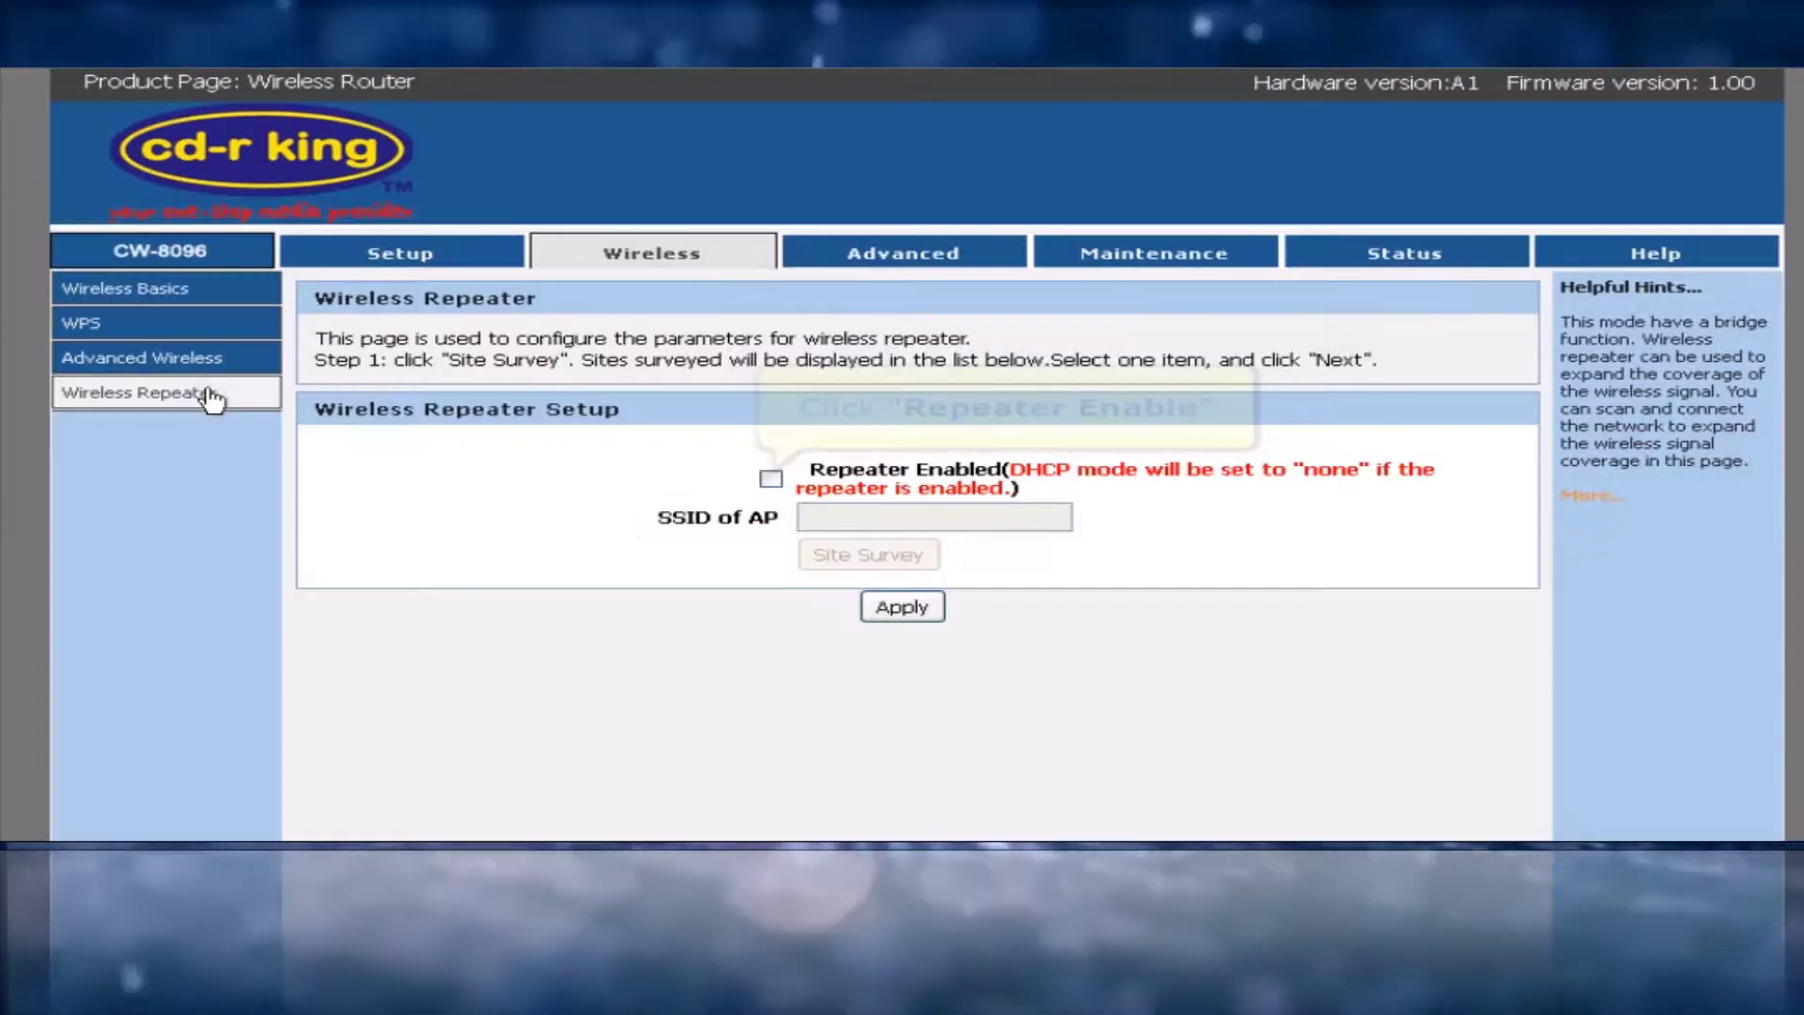
left_click(770, 479)
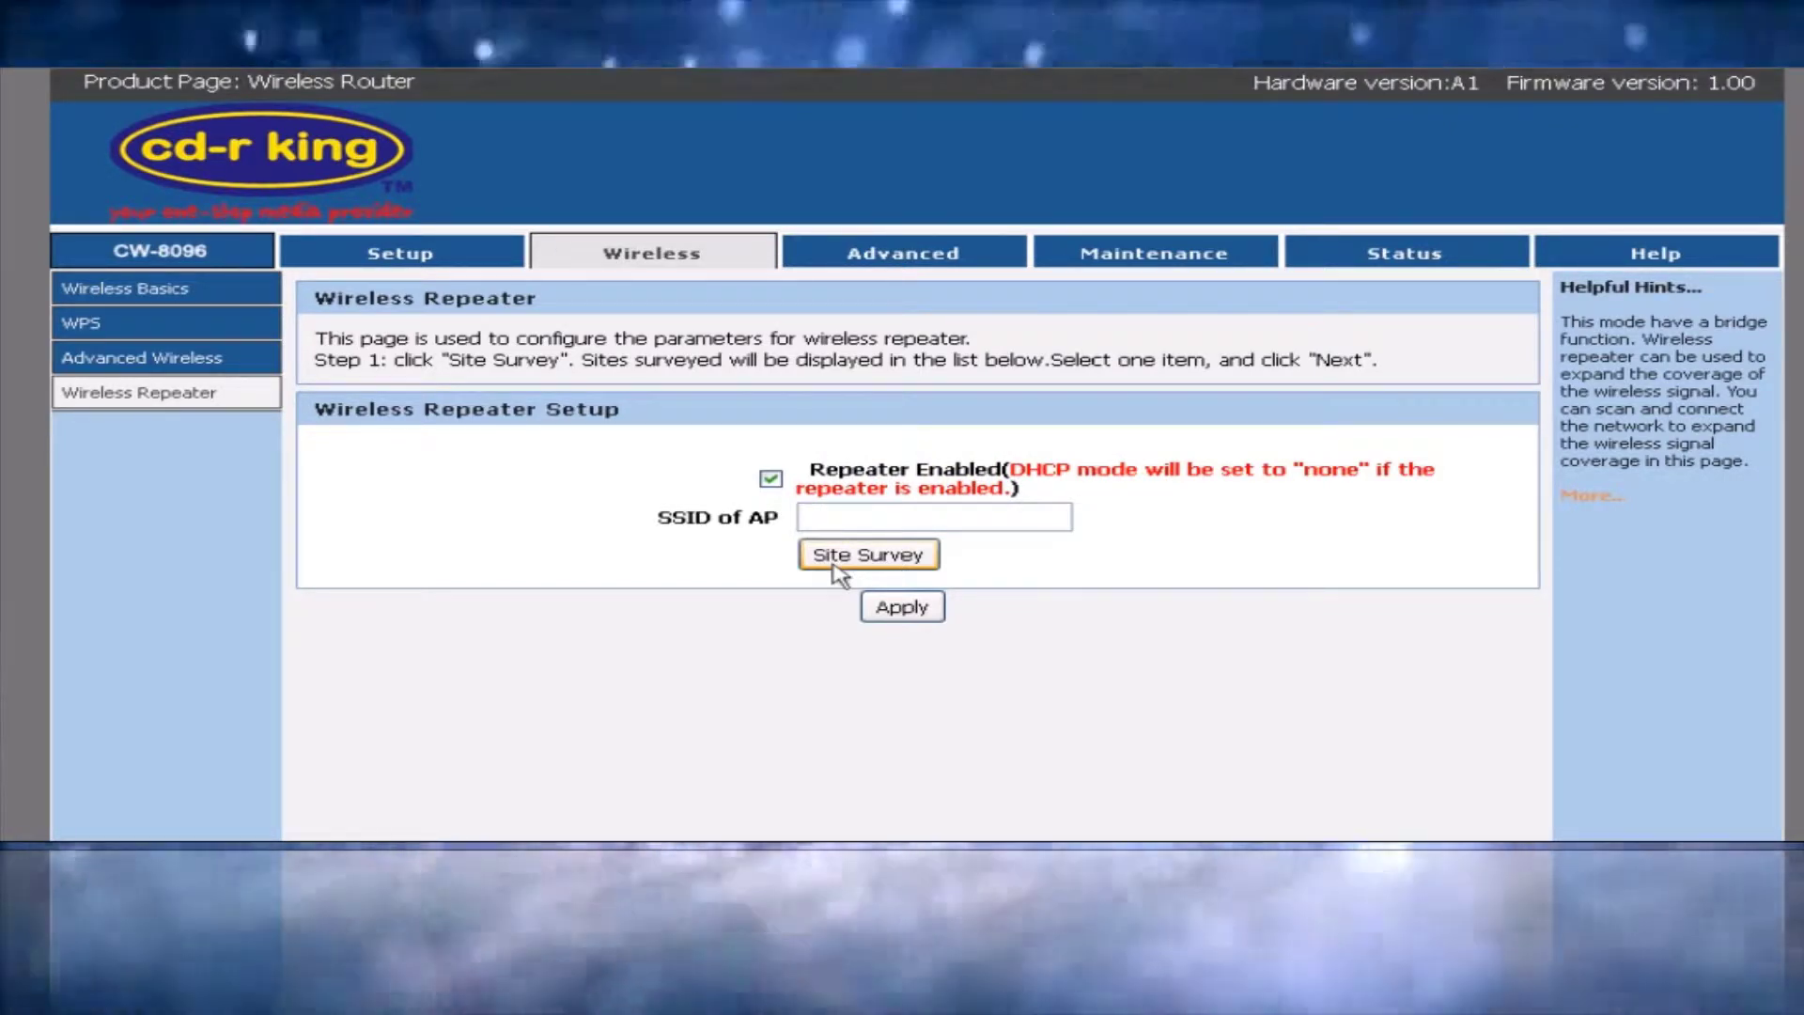
left_click(835, 555)
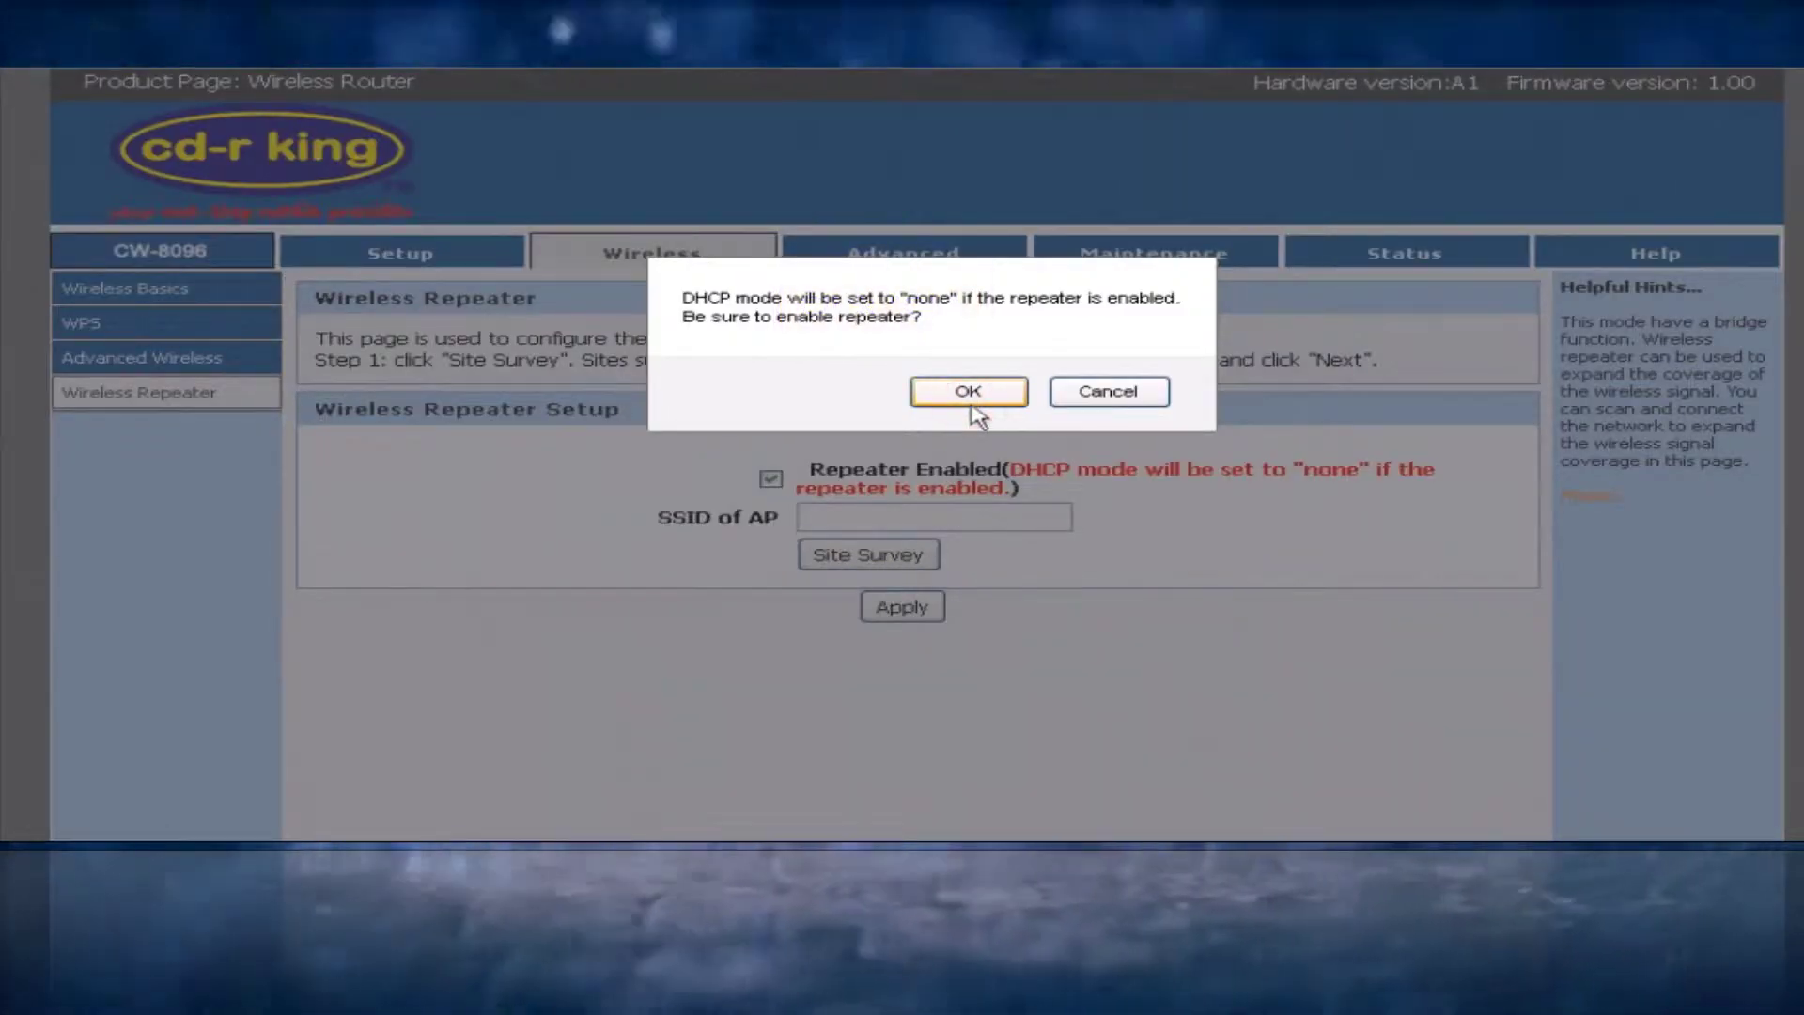
left_click(969, 393)
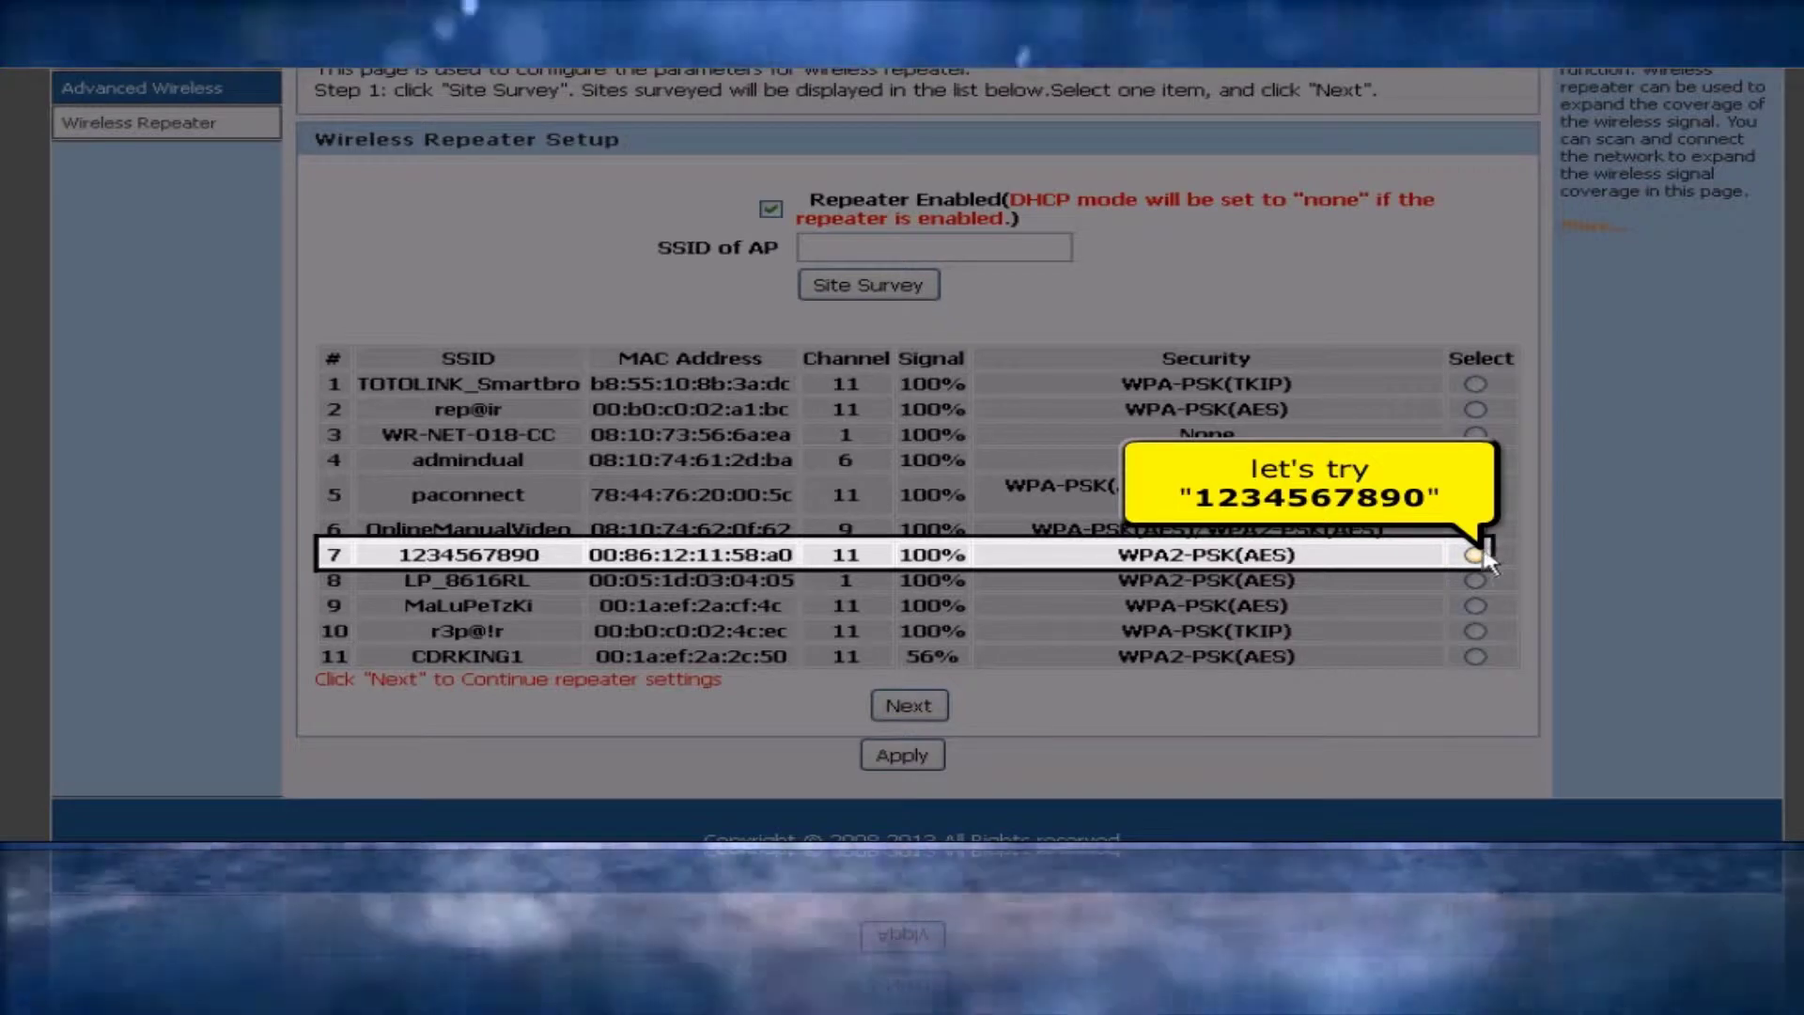
left_click(1475, 555)
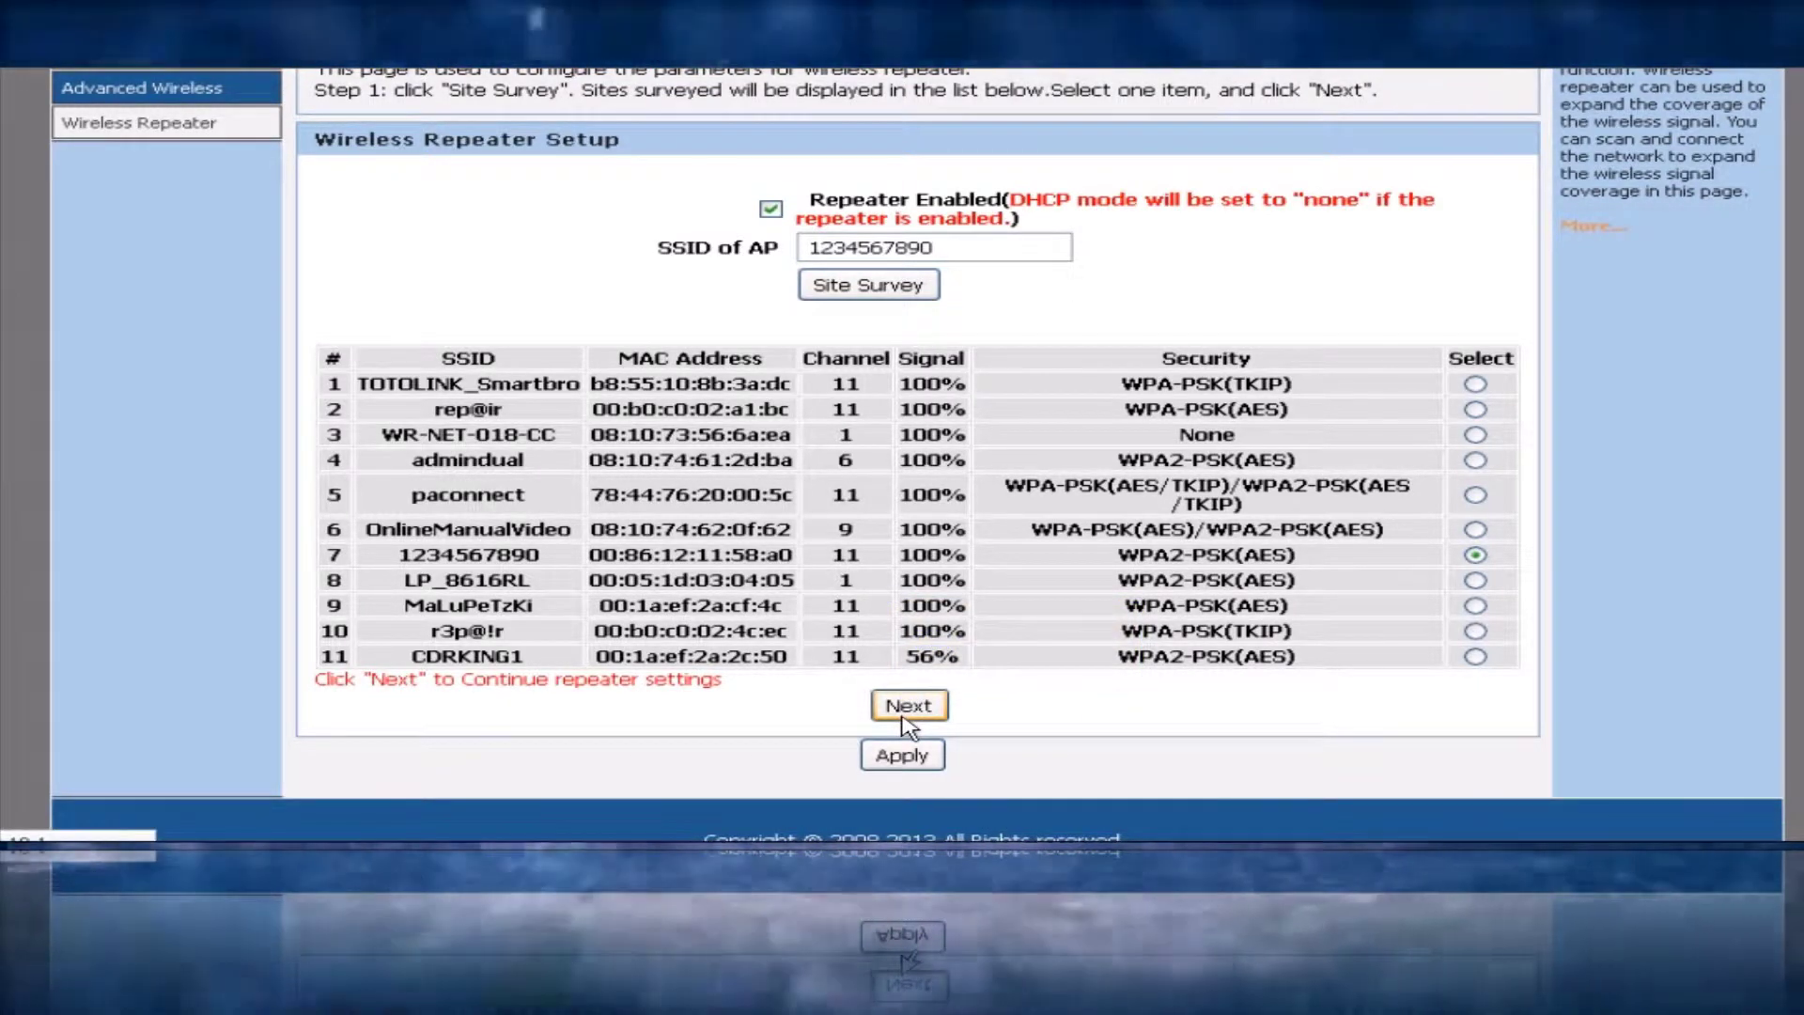
left_click(904, 706)
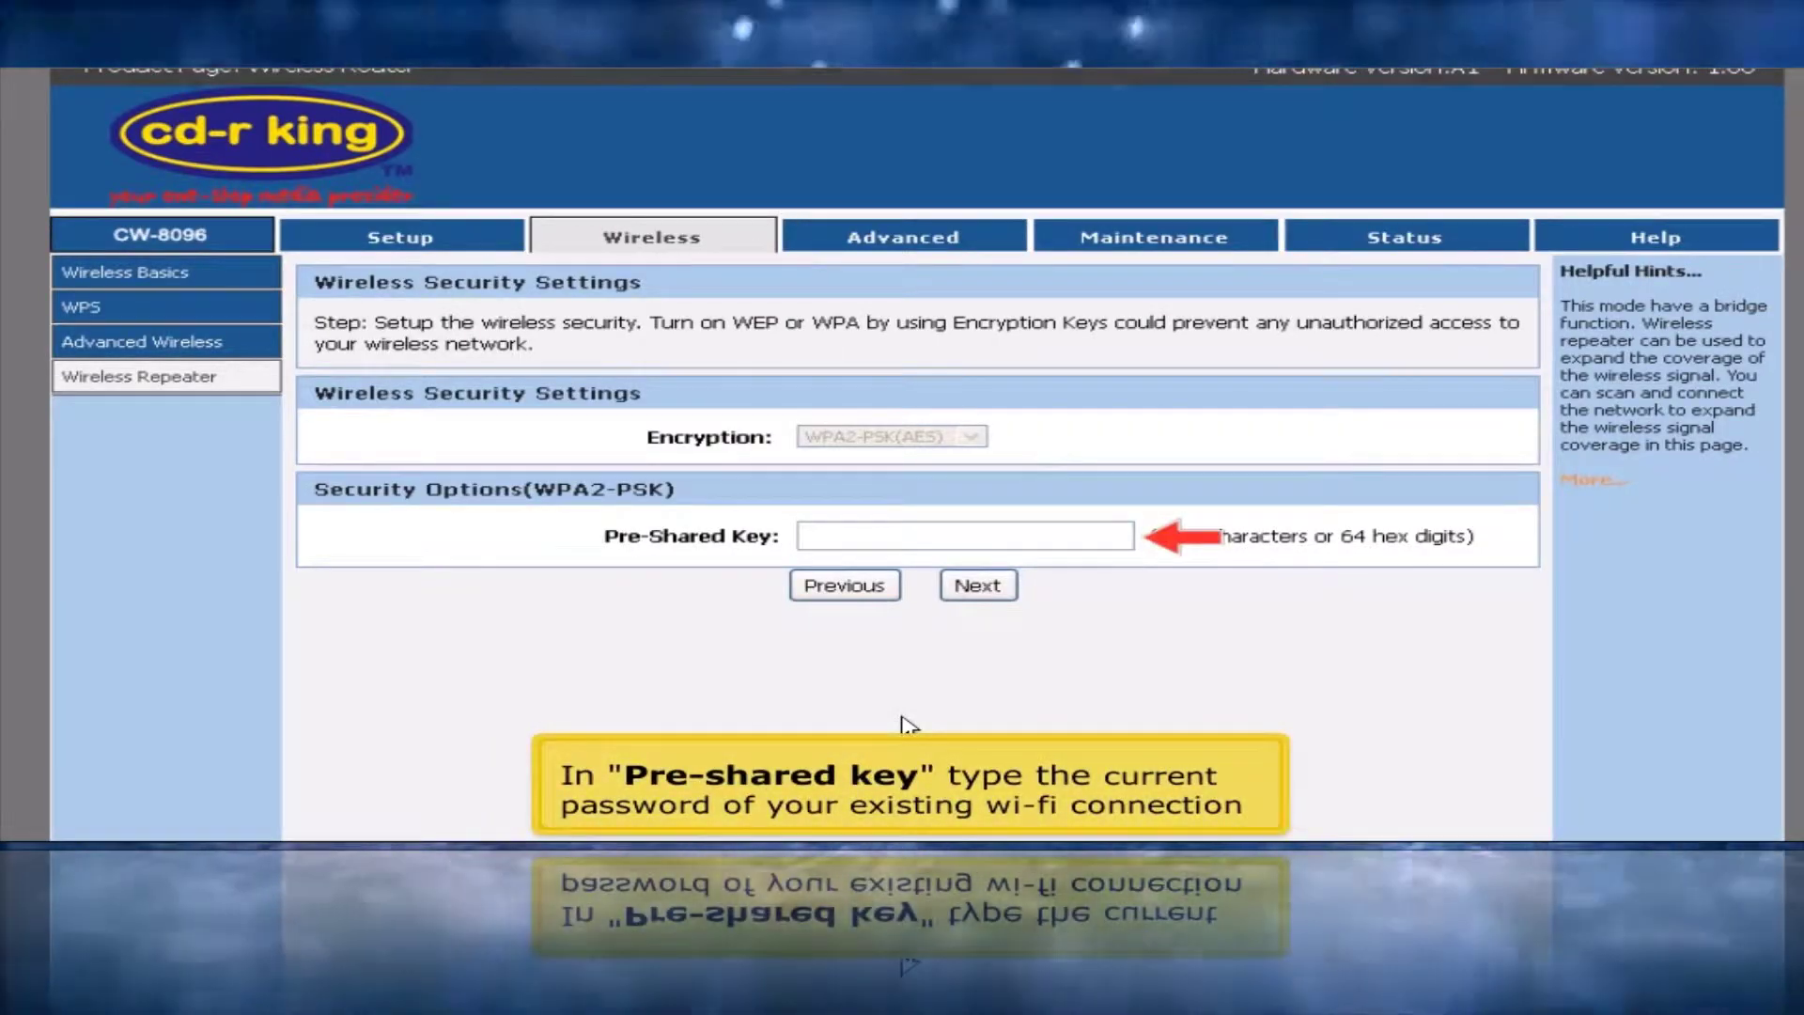
left_click(928, 535)
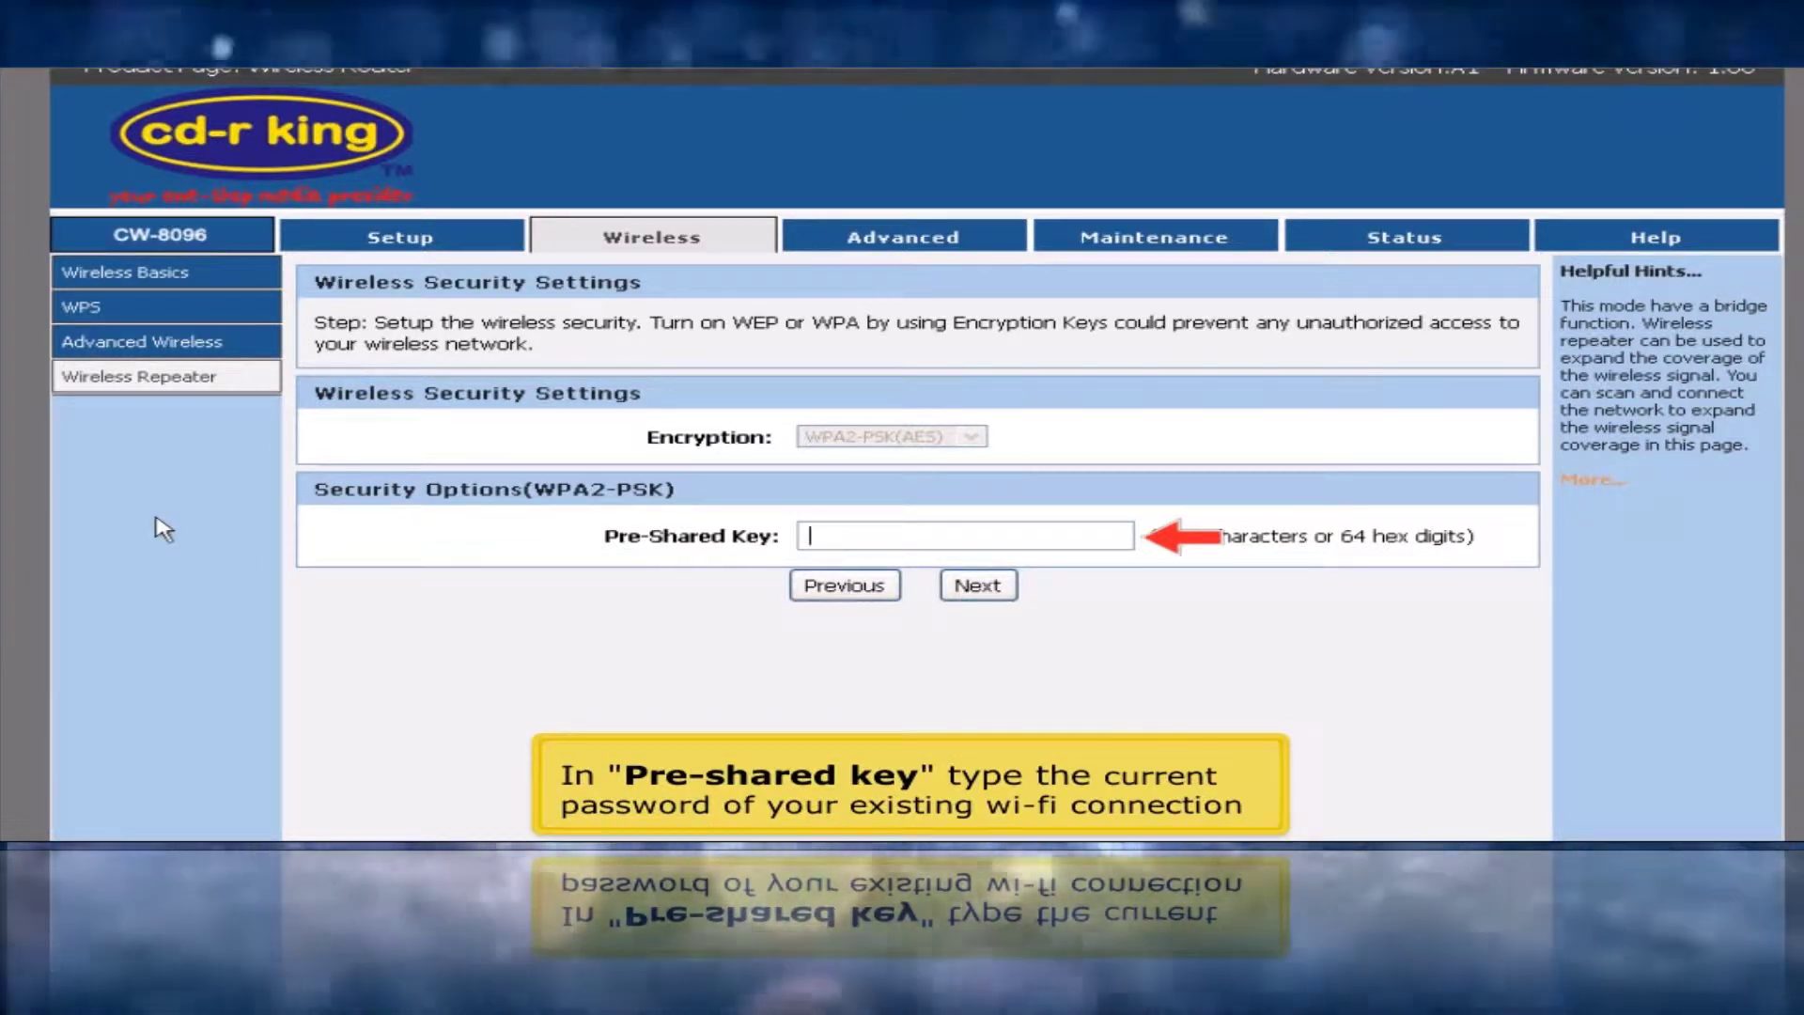
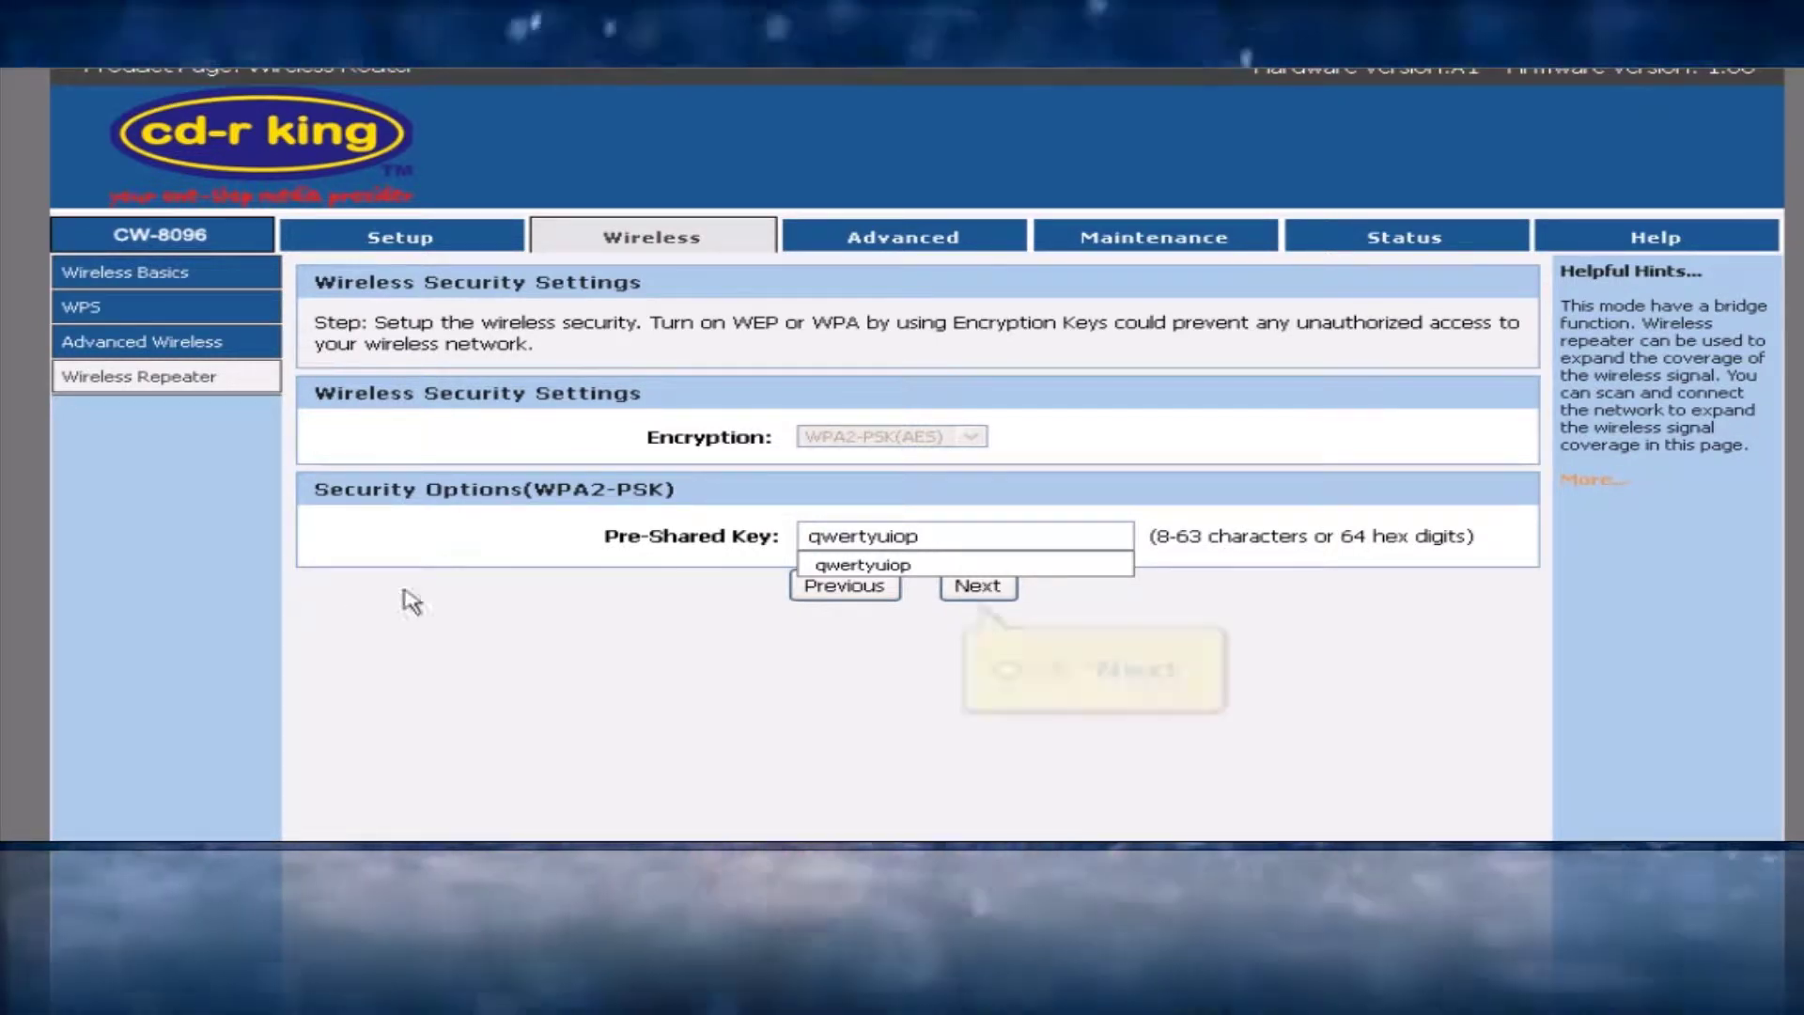
left_click(973, 590)
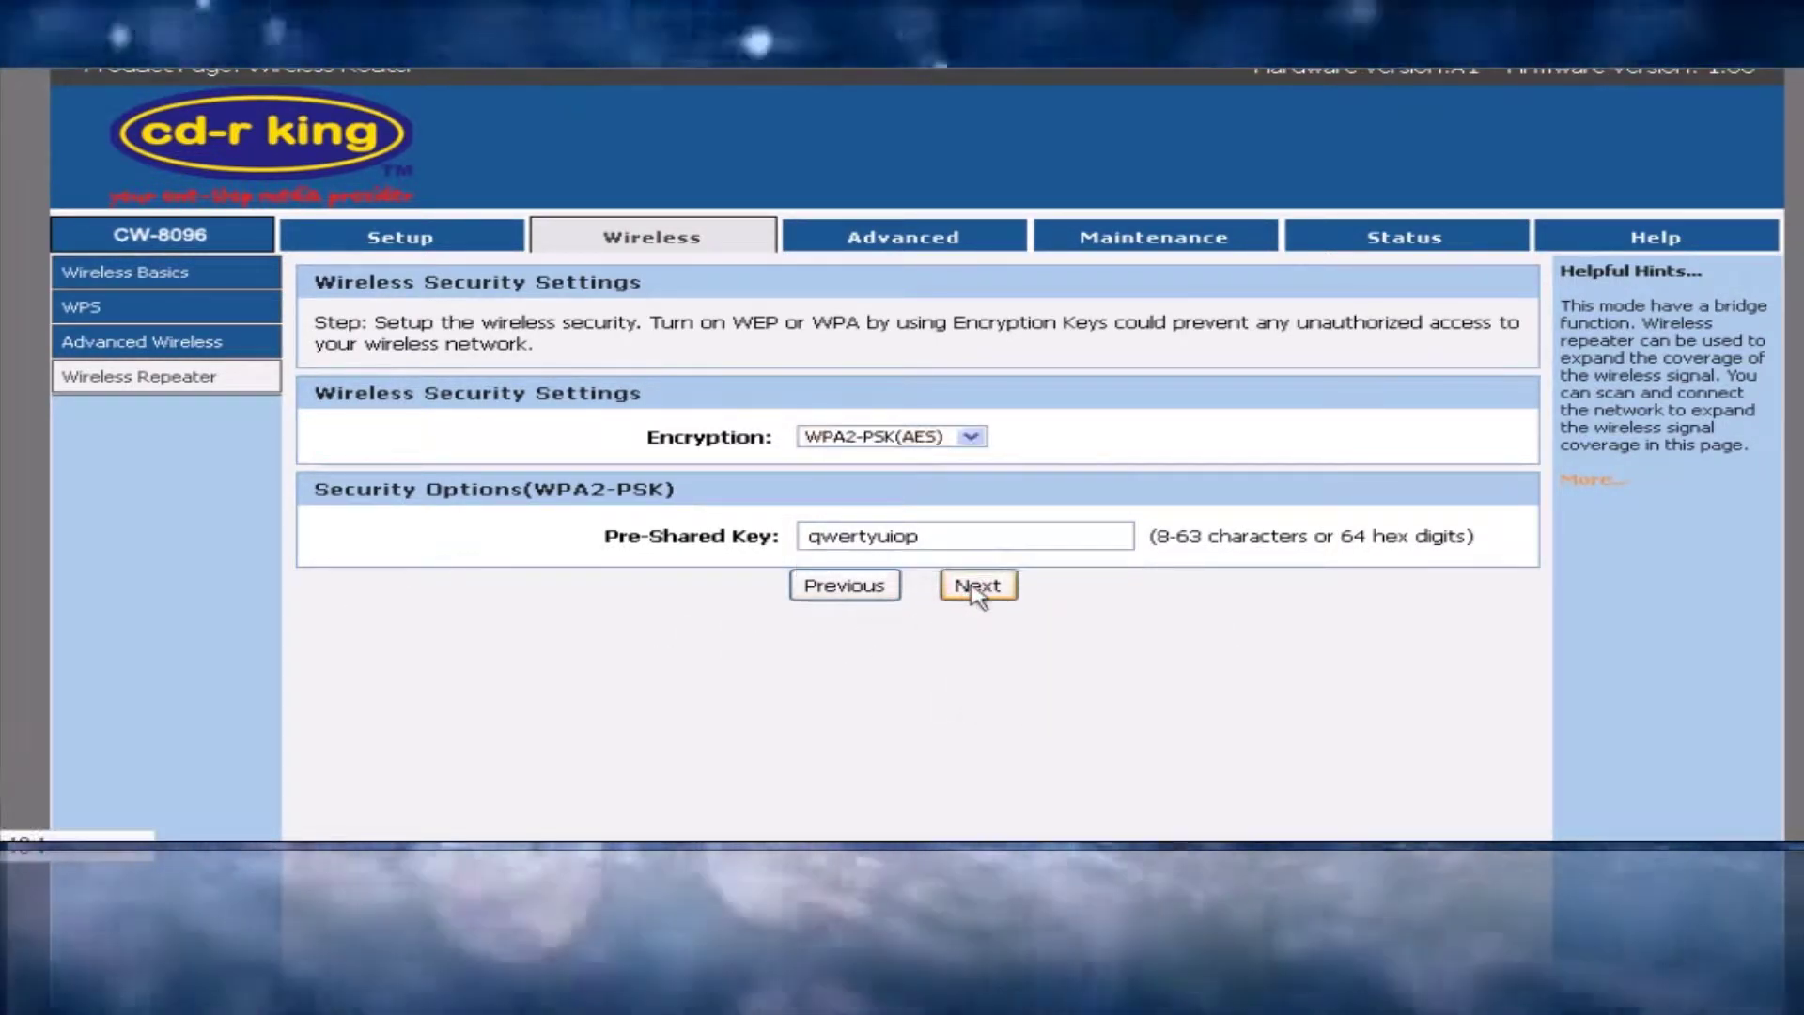
left_click(974, 591)
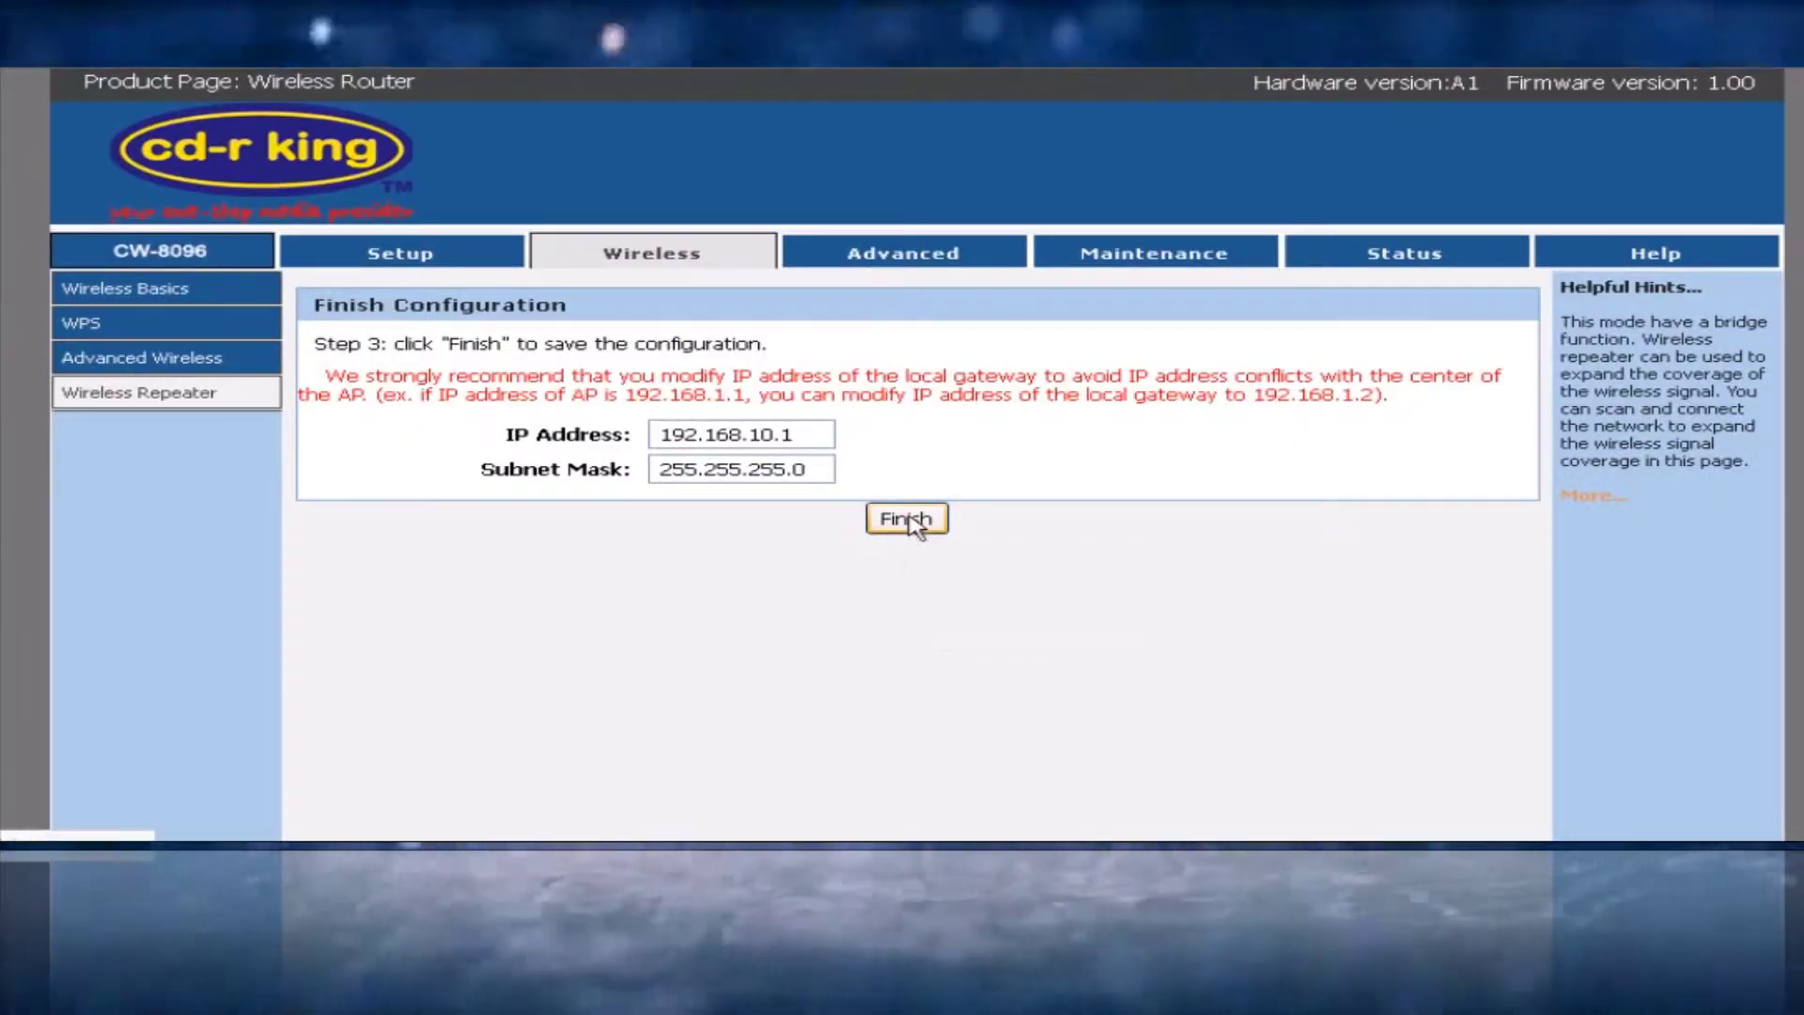
Finish the repeater setup and reboot the router from Maintenance > Reboot/Reset
left_click(908, 519)
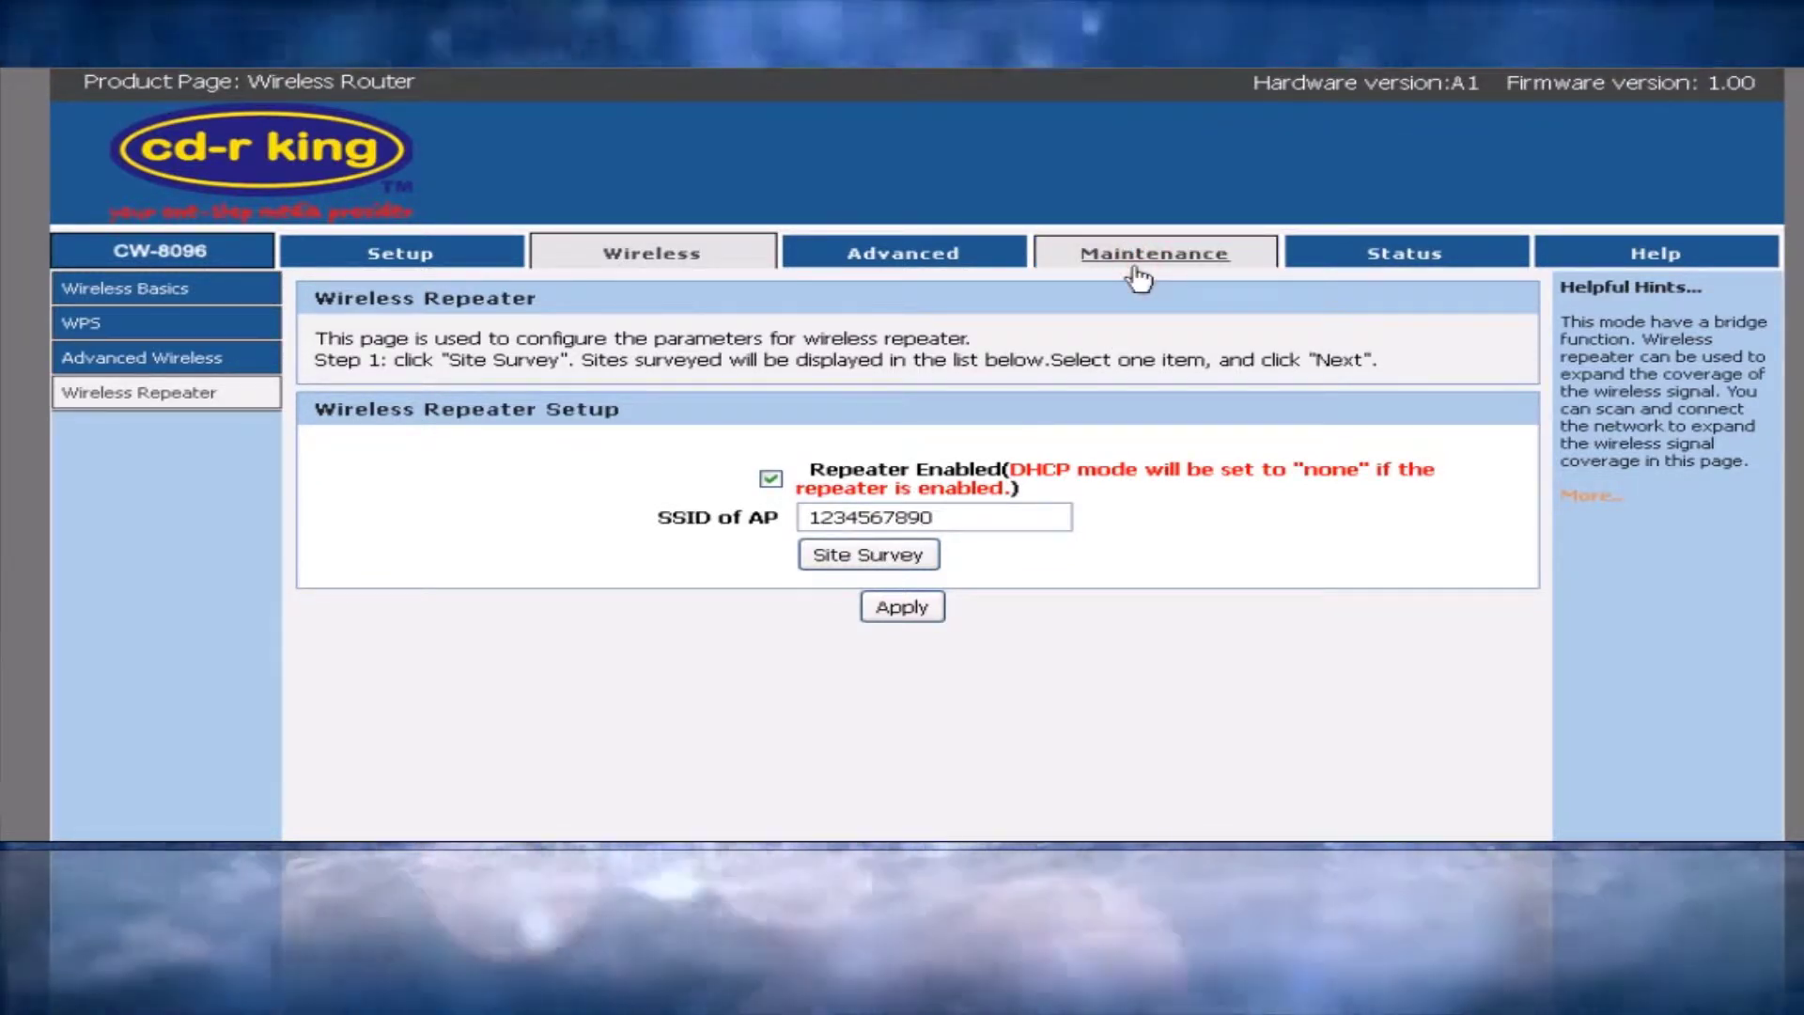
left_click(1139, 276)
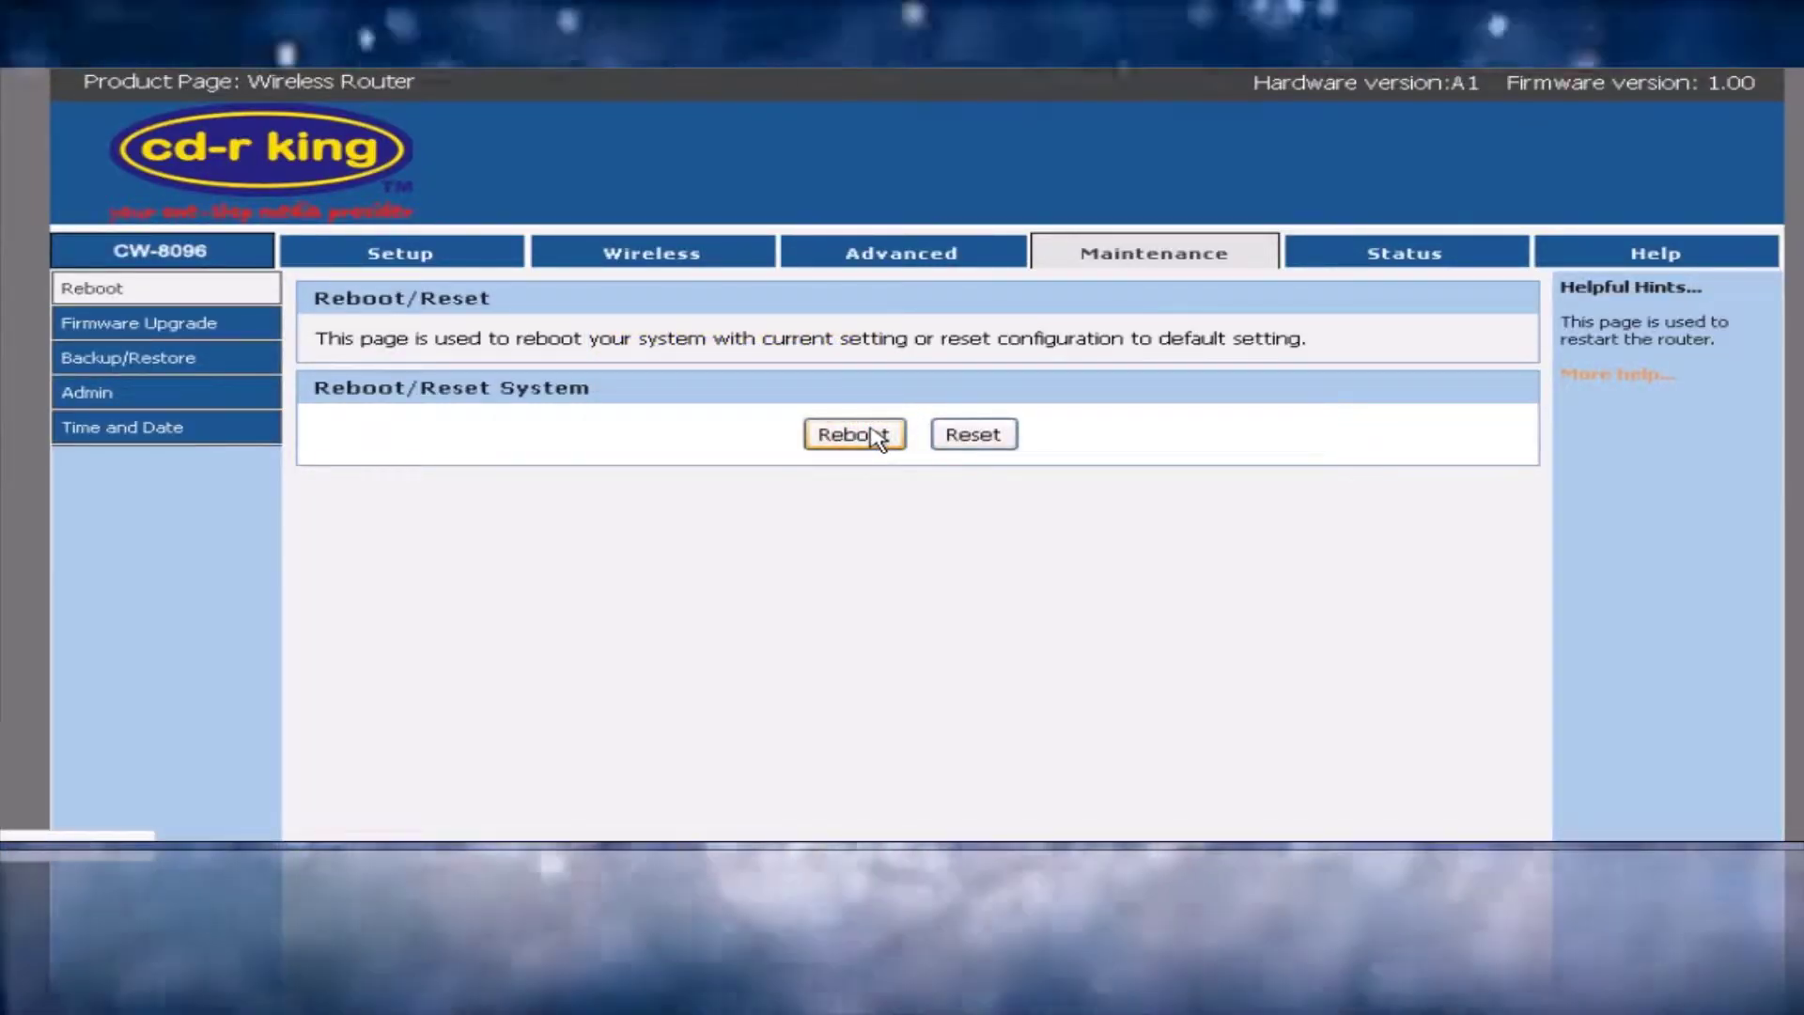
left_click(876, 436)
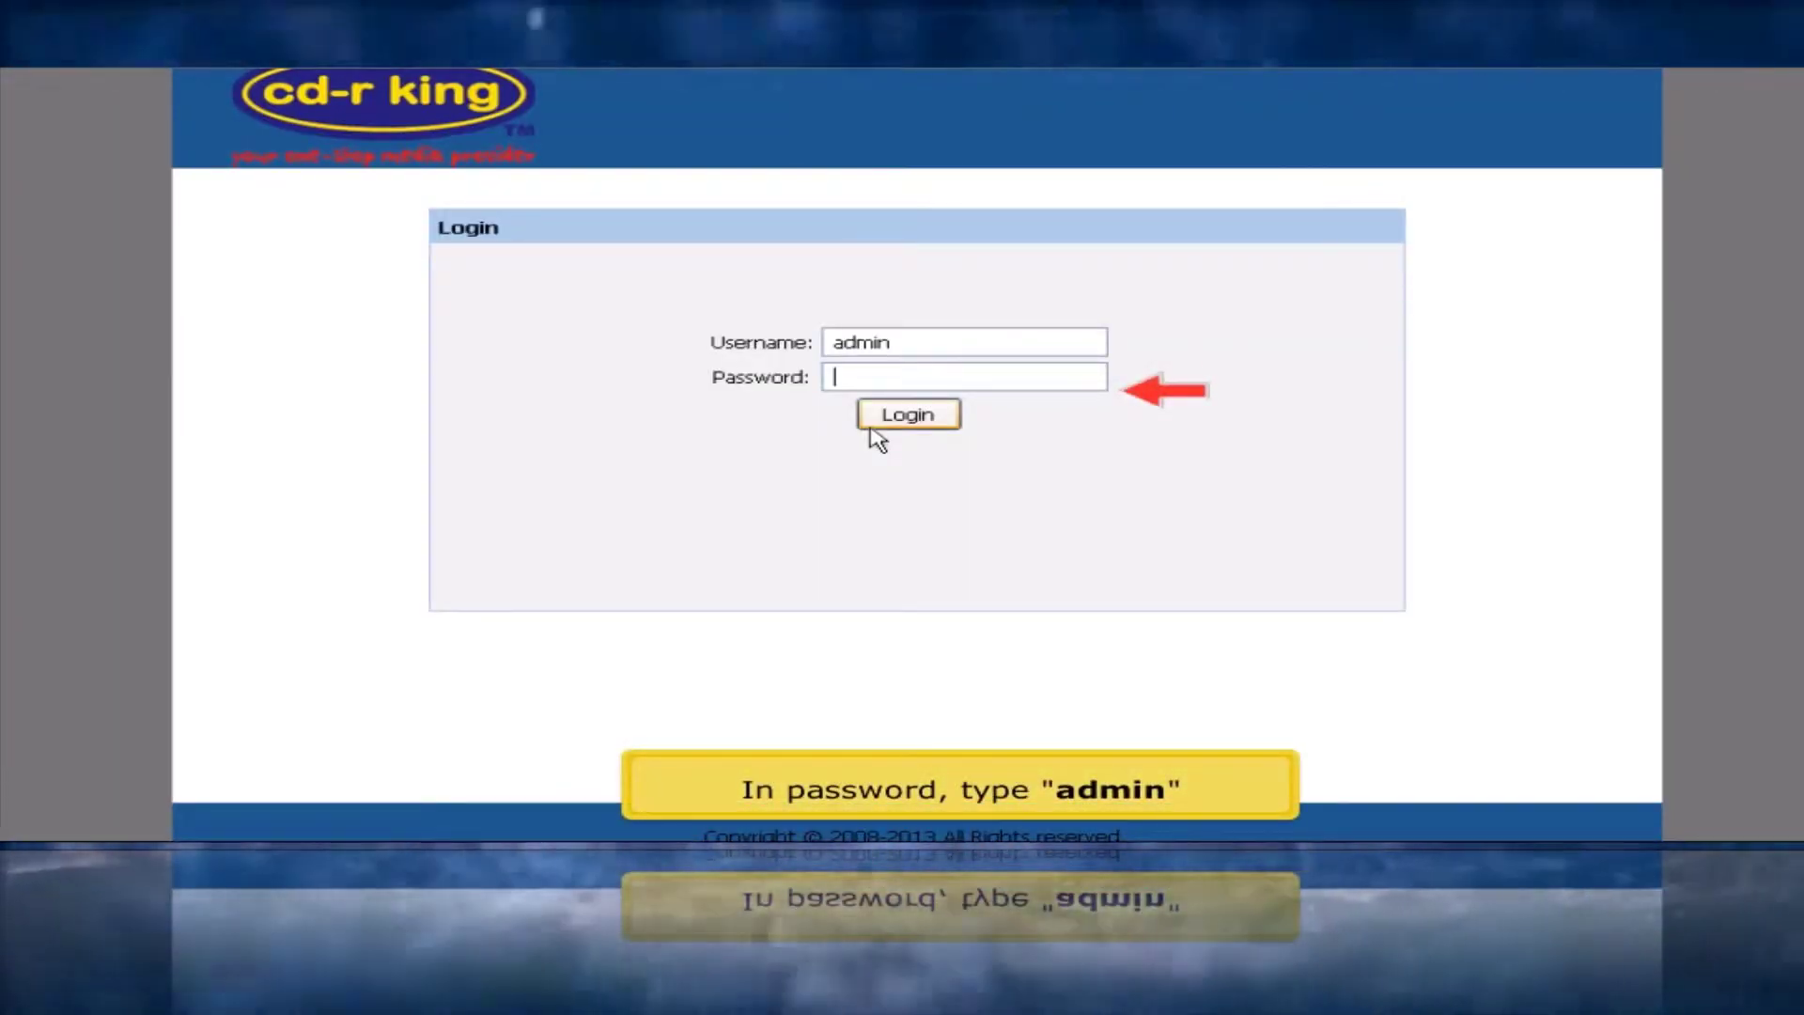
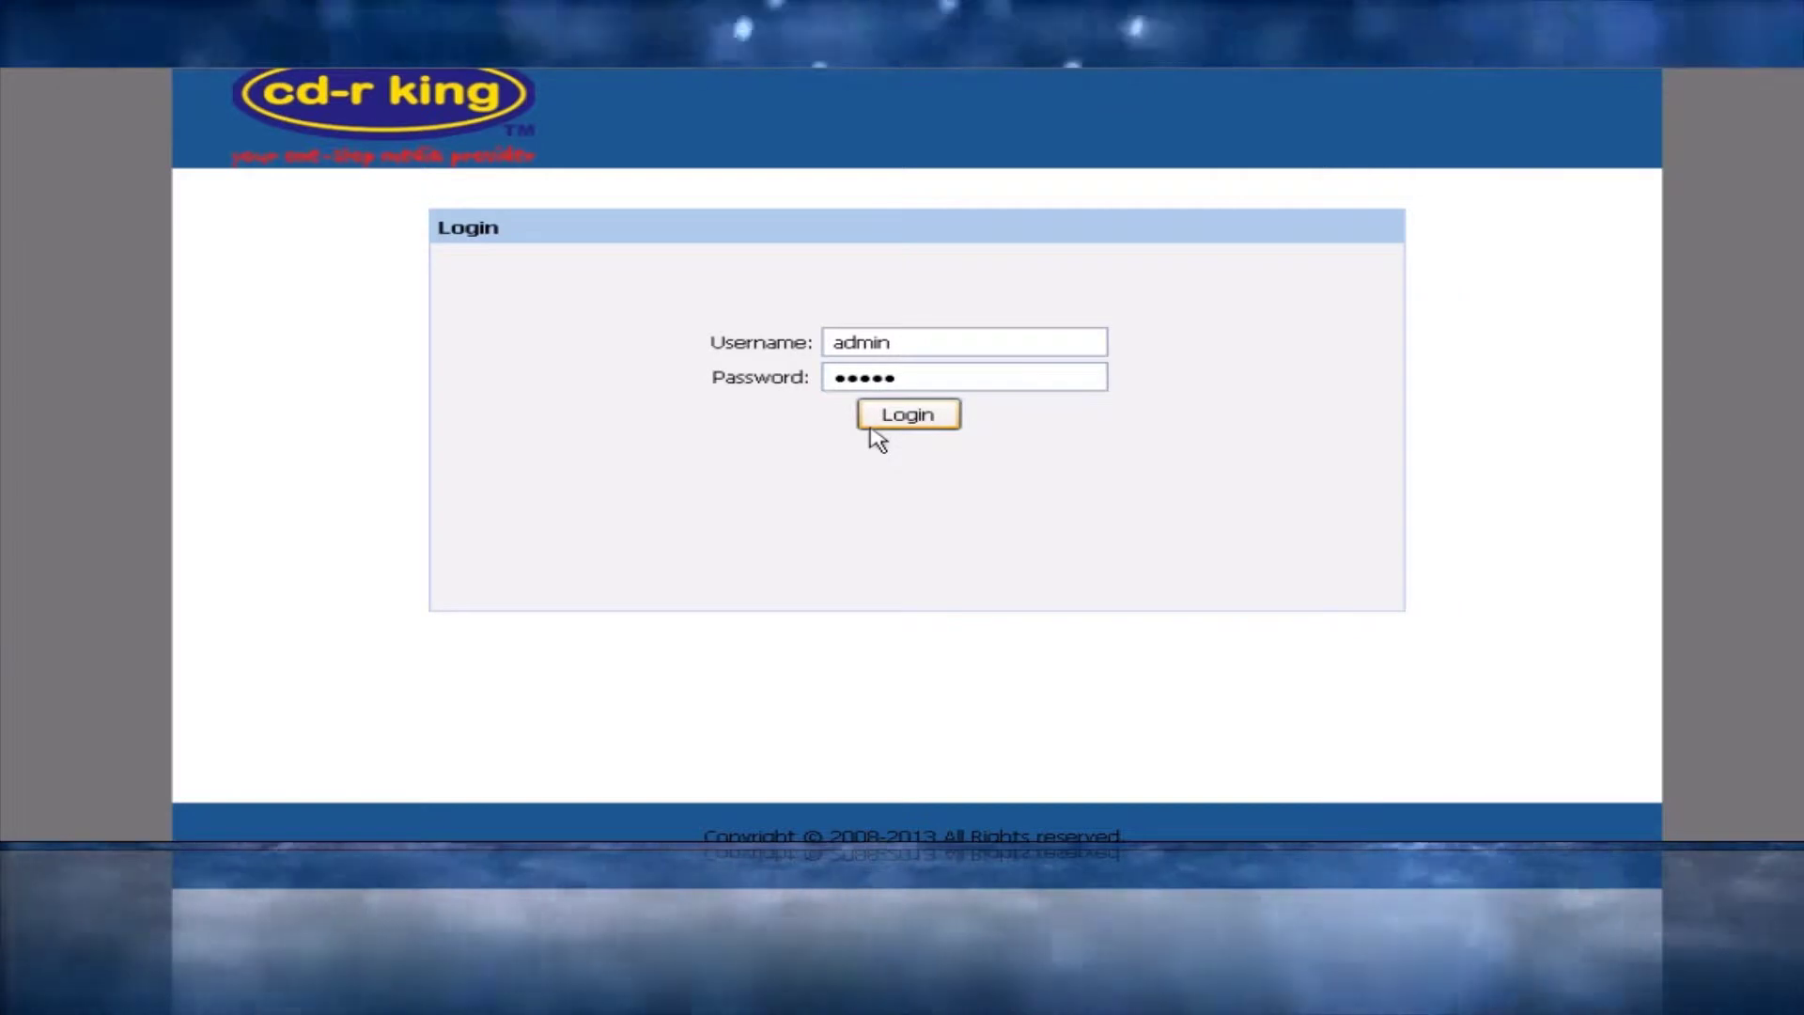
Log in with the admin password, confirm WAN is up at 192.168.2.50, then open a blank Firefox tab
left_click(871, 429)
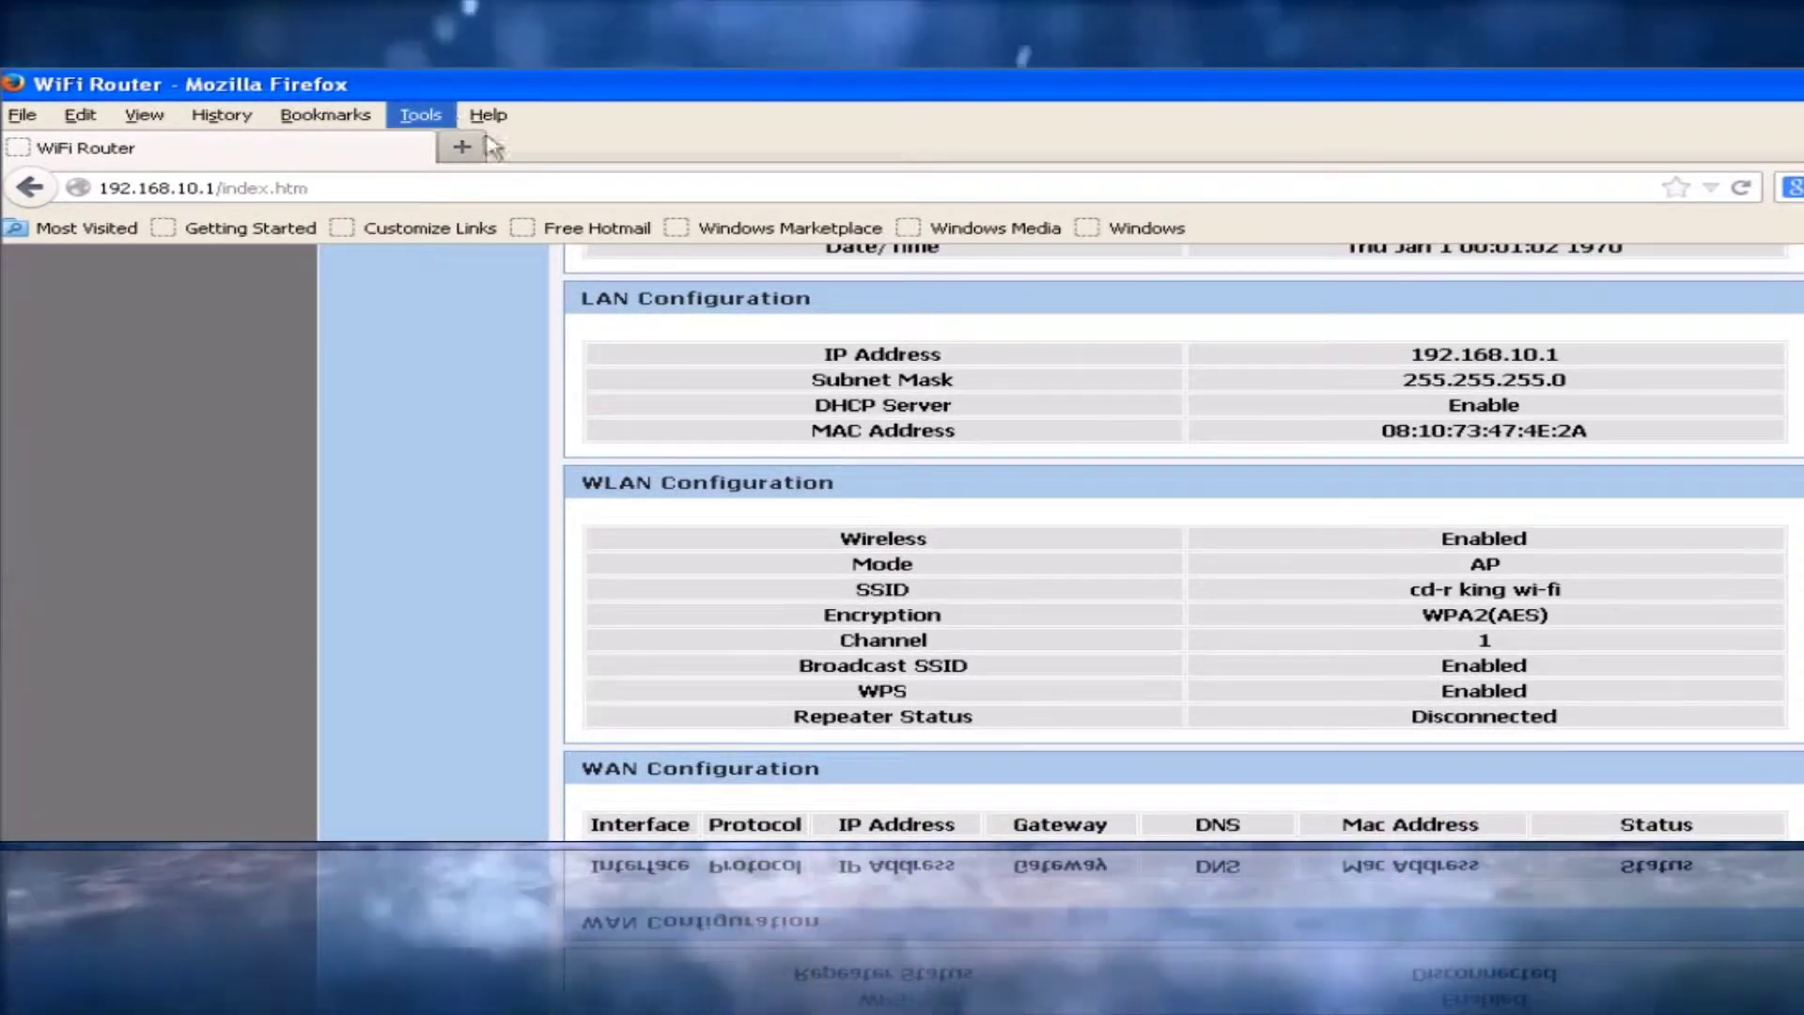
left_click(481, 143)
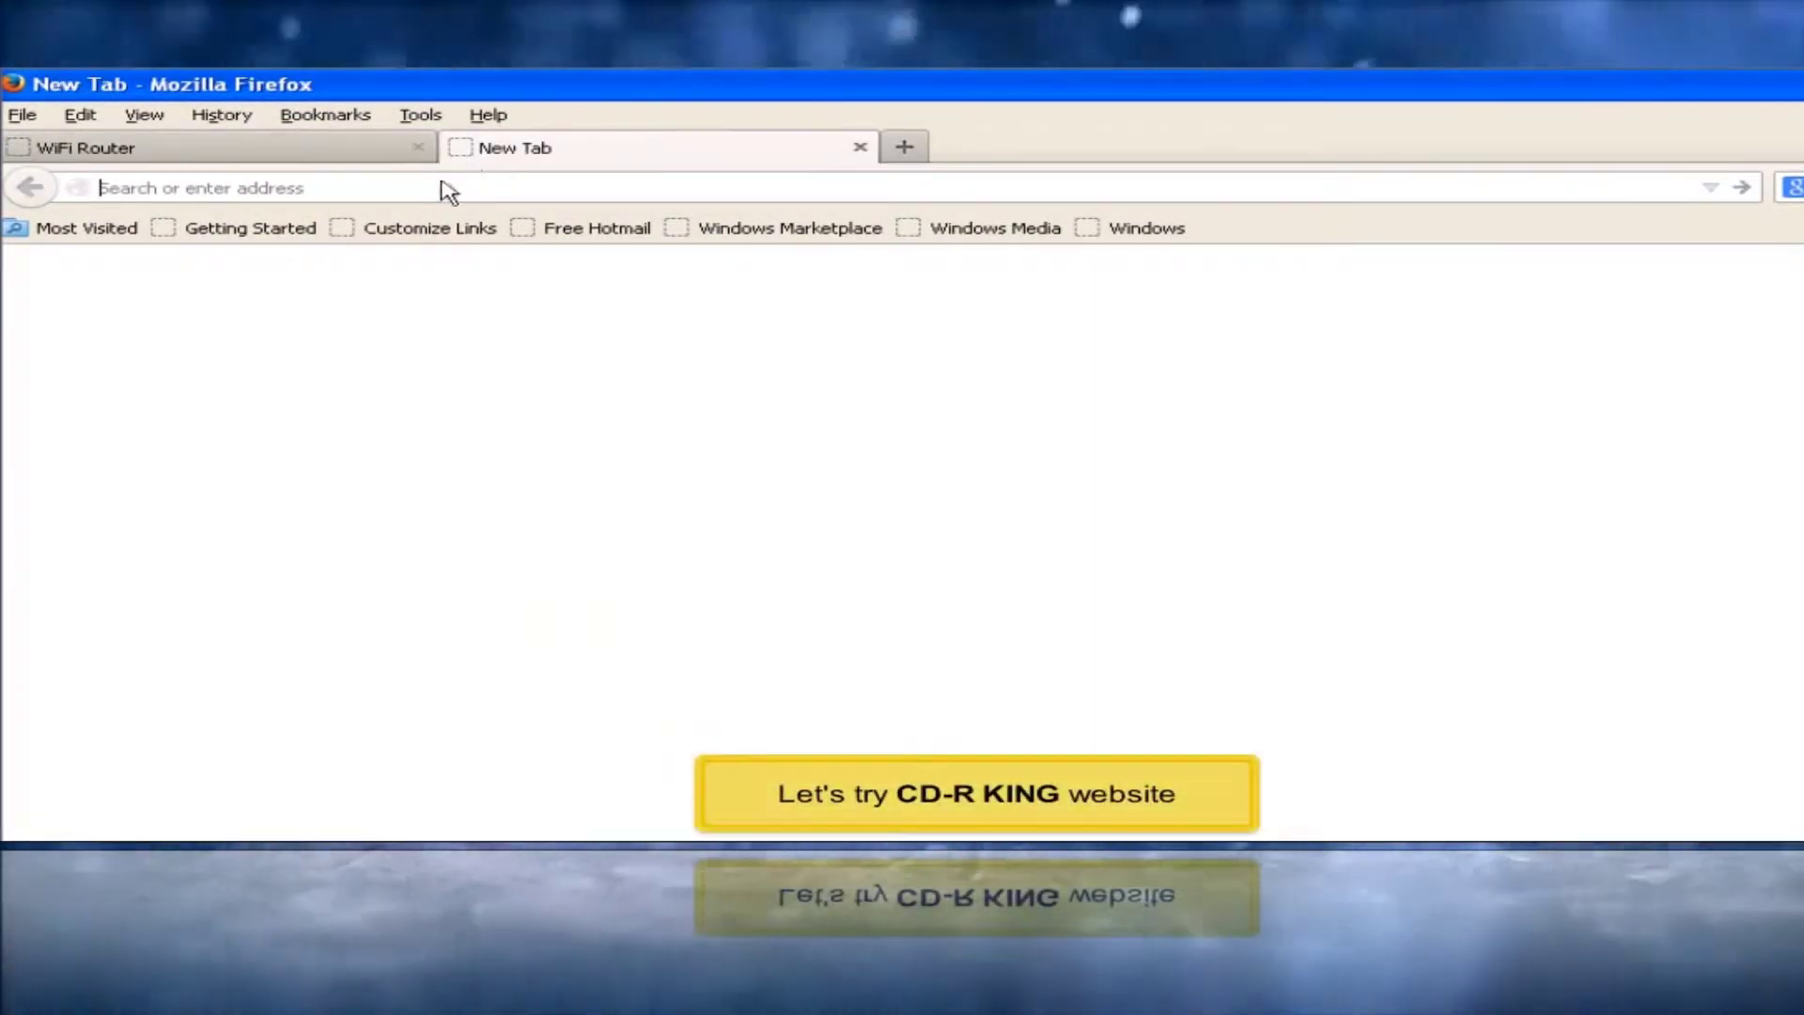